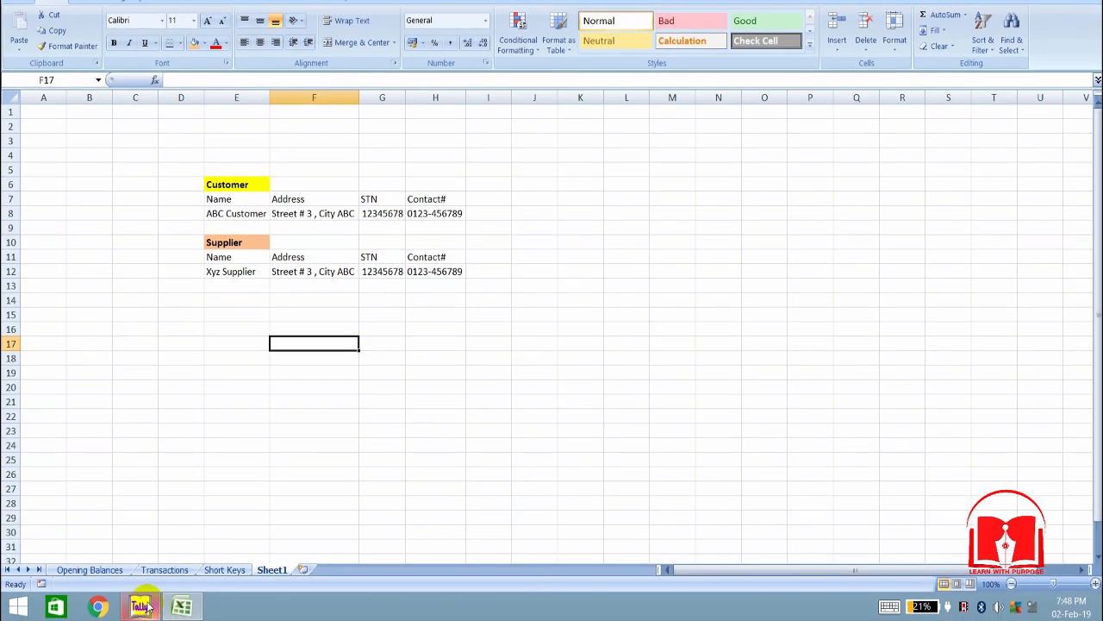
Review the customer and supplier details listed in the worksheet
mouse_move(143, 615)
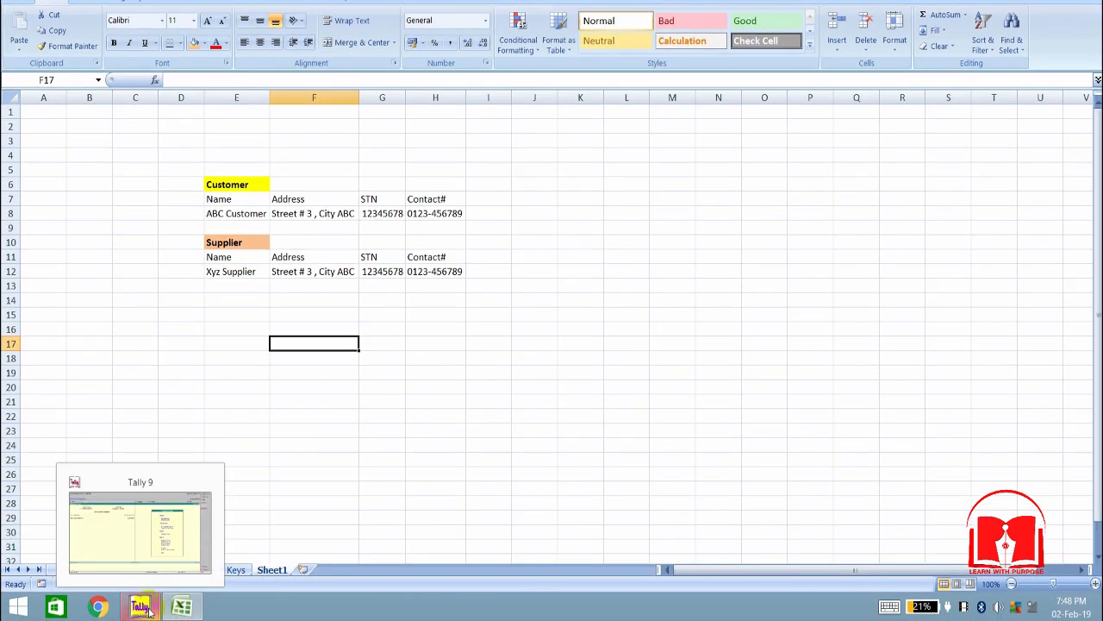
left_click(419, 316)
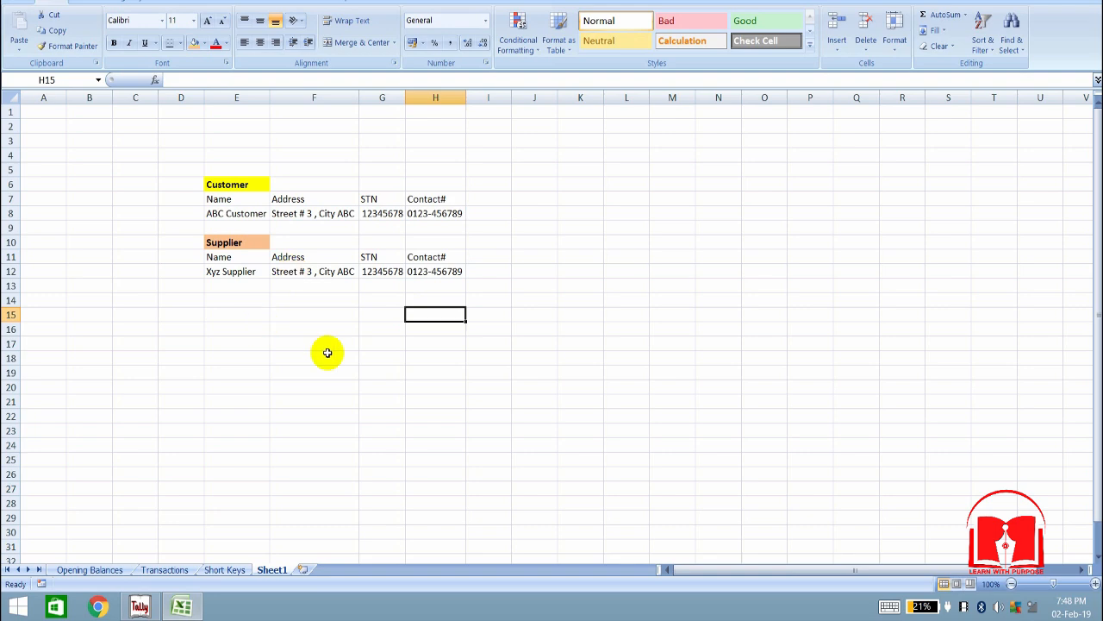
left_click(246, 184)
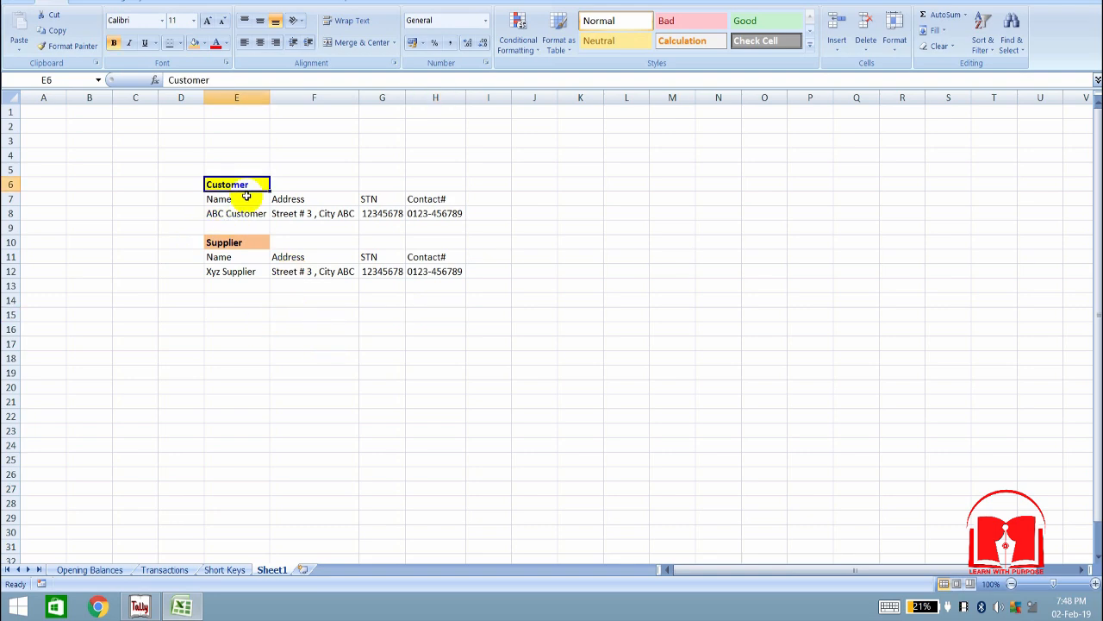
left_click(232, 243)
left_click(268, 334)
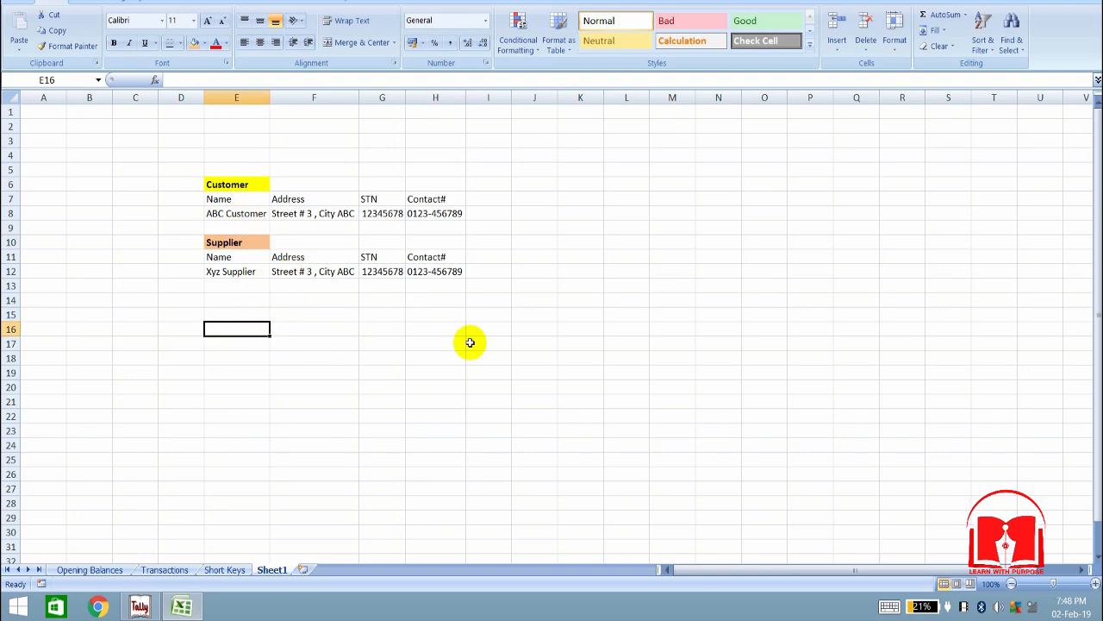
Switch to Tally 9 and open the creation form for a single ledger from Accounts Info
left_click(142, 607)
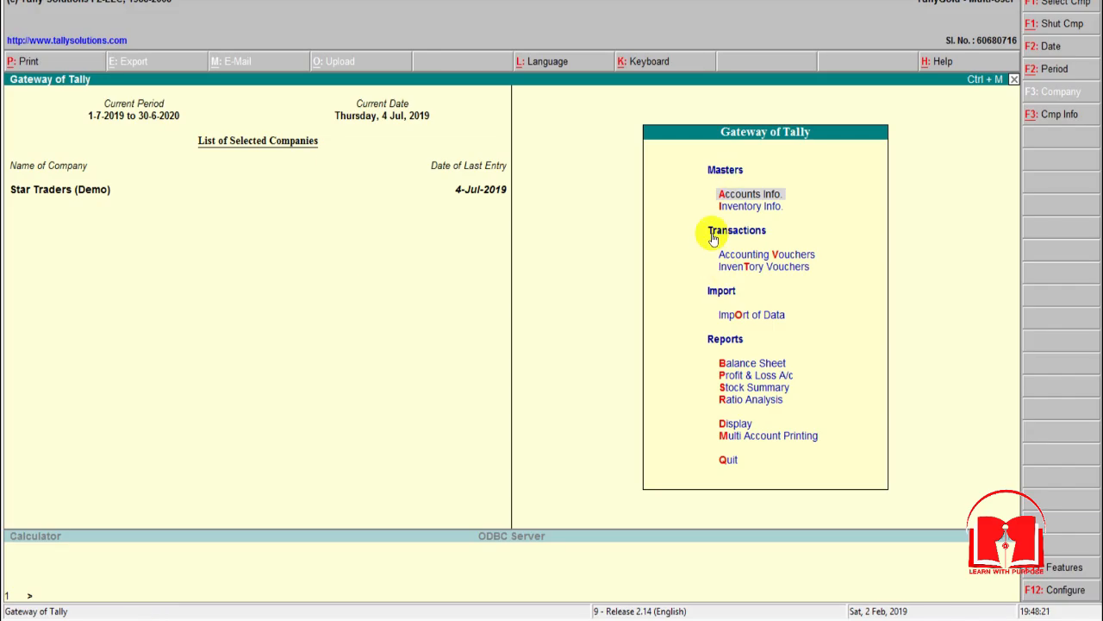
left_click(776, 198)
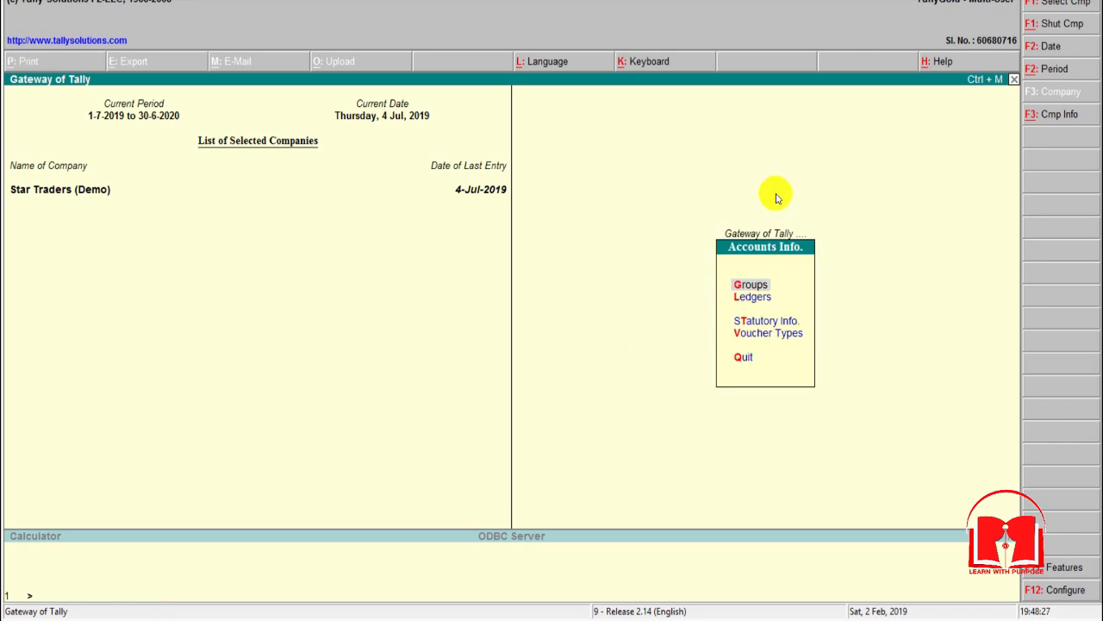
key("Down")
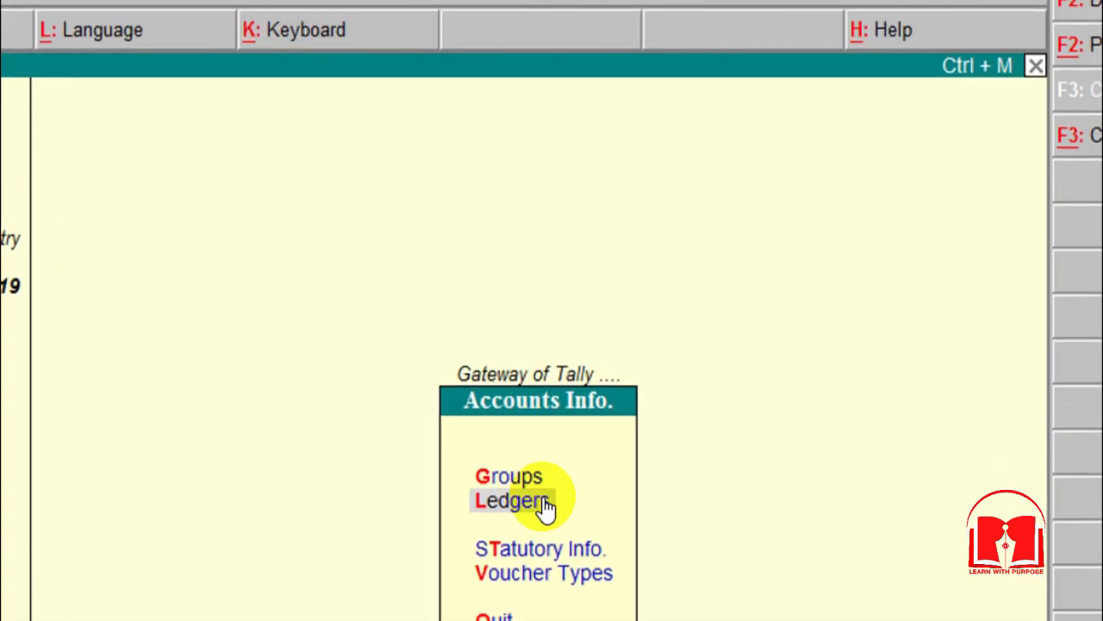
left_click(516, 482)
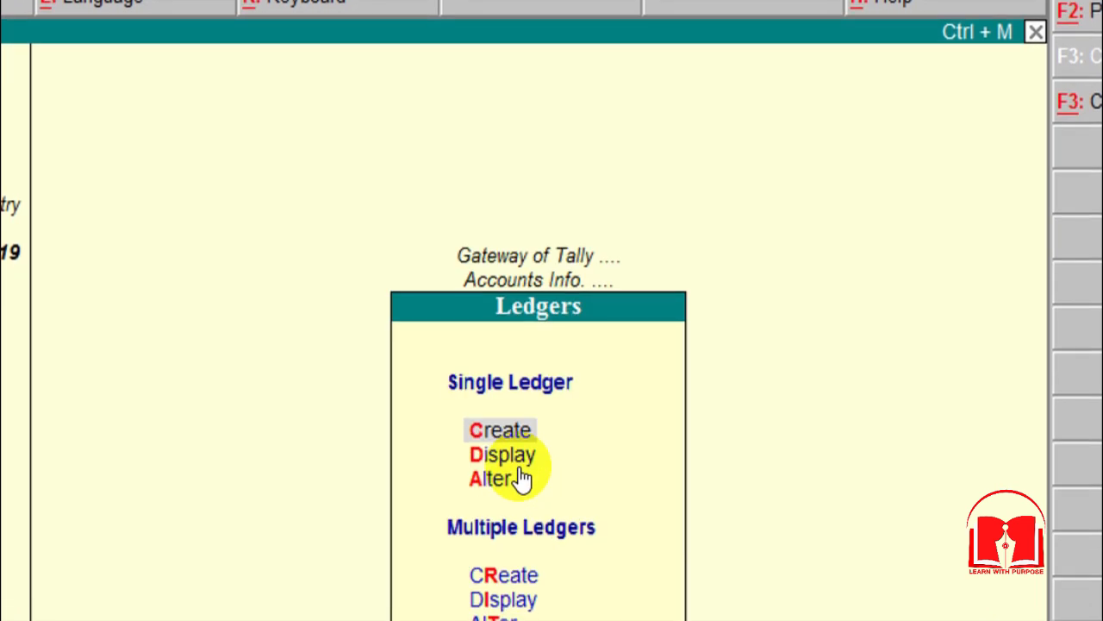
left_click(489, 433)
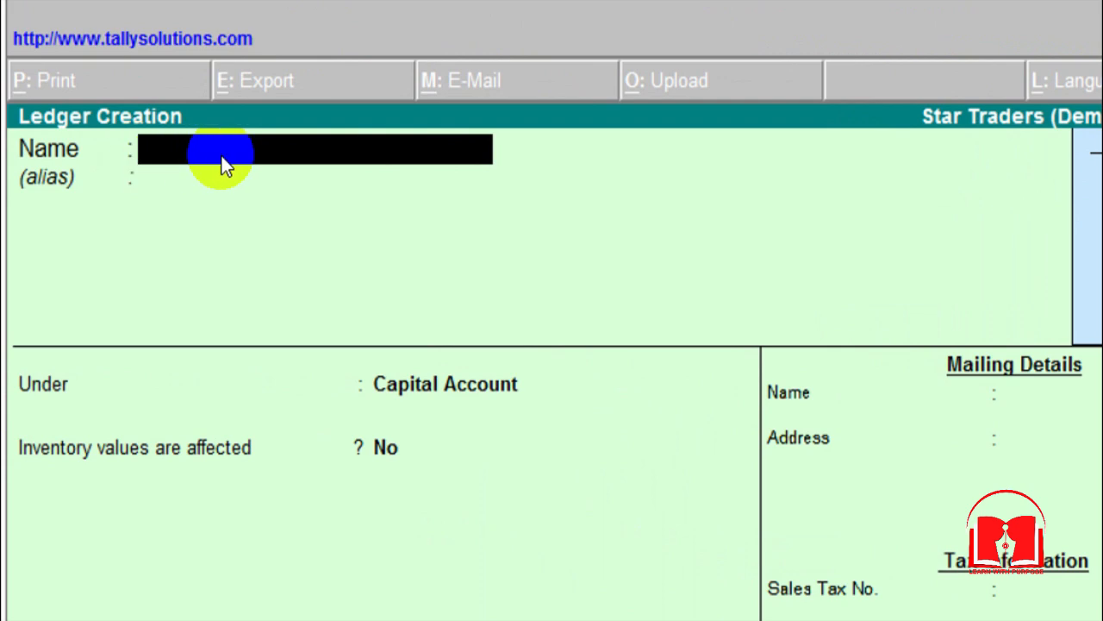
Name the new ledger ABC Customer, as listed in the worksheet, and leave its alias blank
key("alt+Tab")
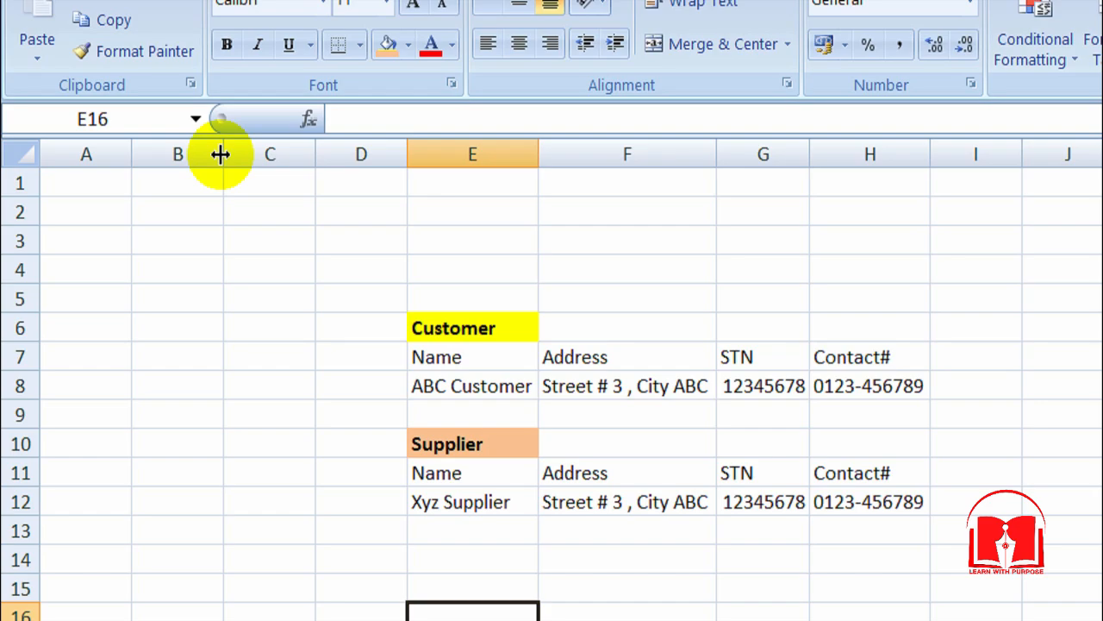
key("alt+Tab")
type("AB")
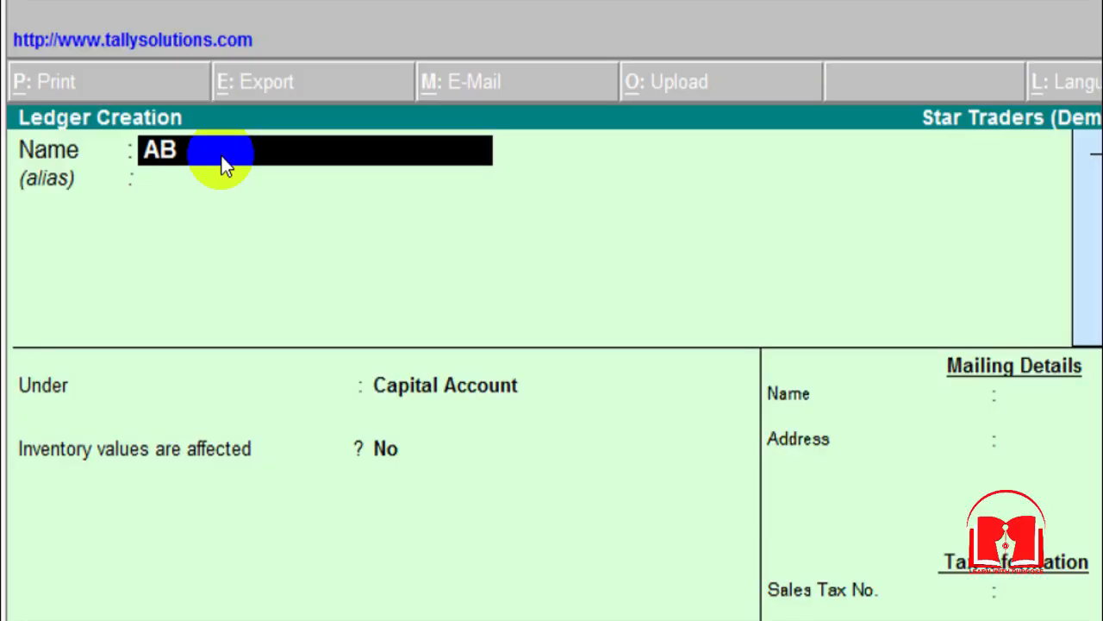
type("C Customer")
key("Return")
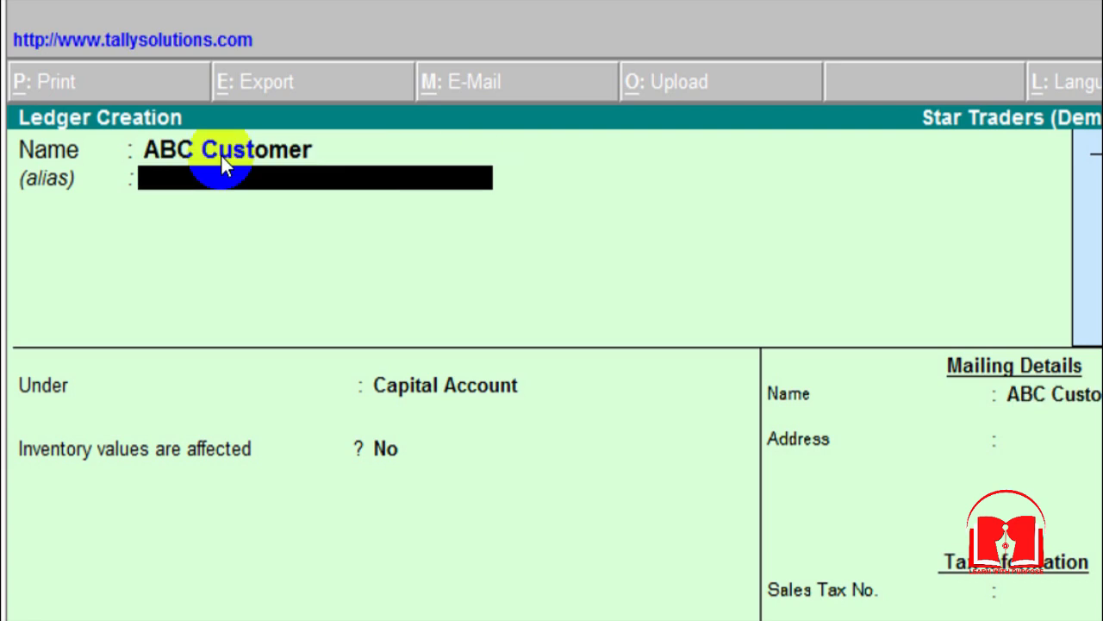
key("Return")
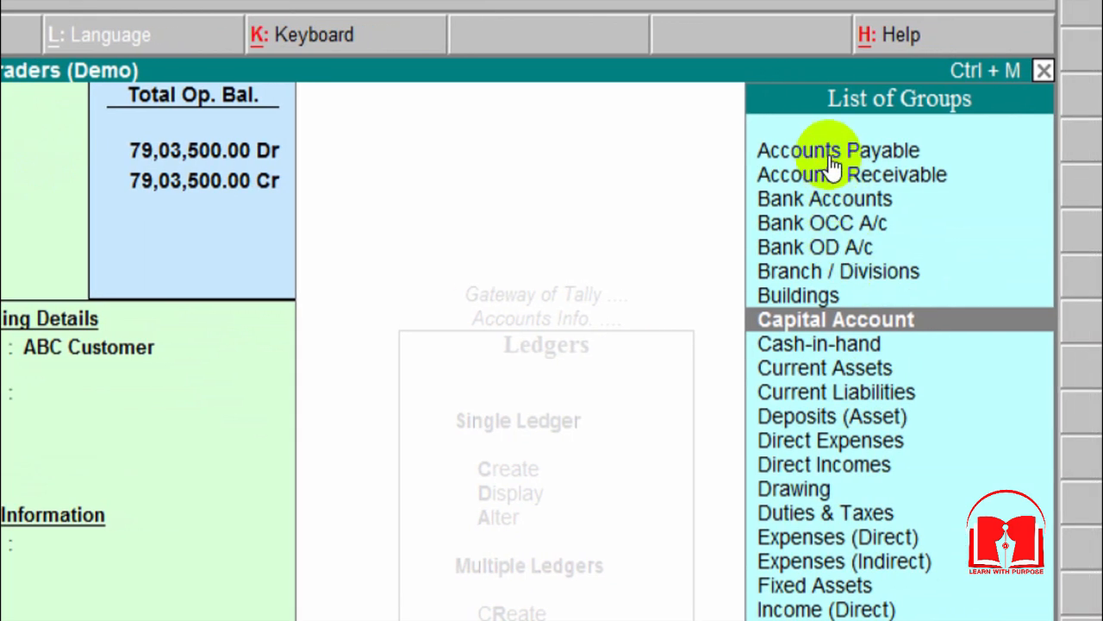
Place the customer ledger under Accounts Receivable, keeping bill-by-bill balances at Yes and the default credit period blank
left_click(832, 155)
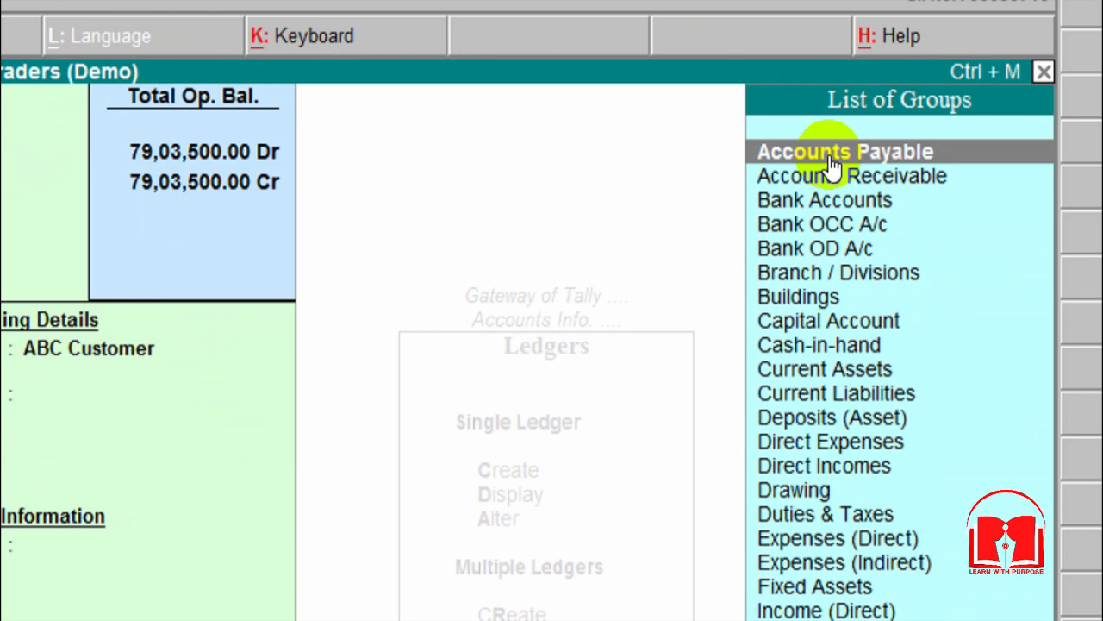
double_click(835, 176)
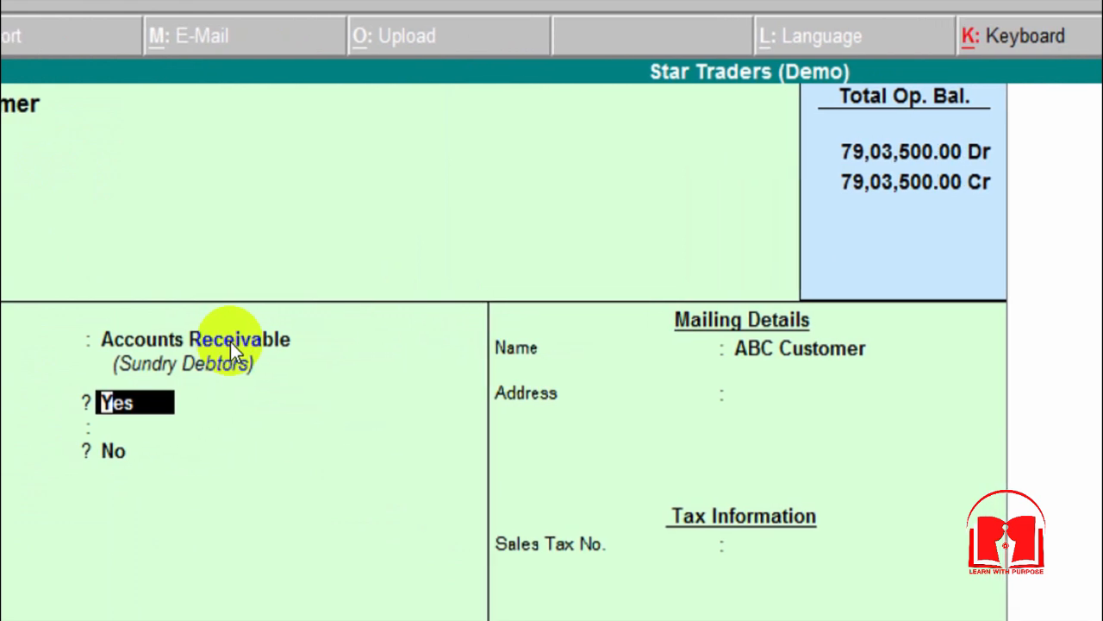
left_click(232, 345)
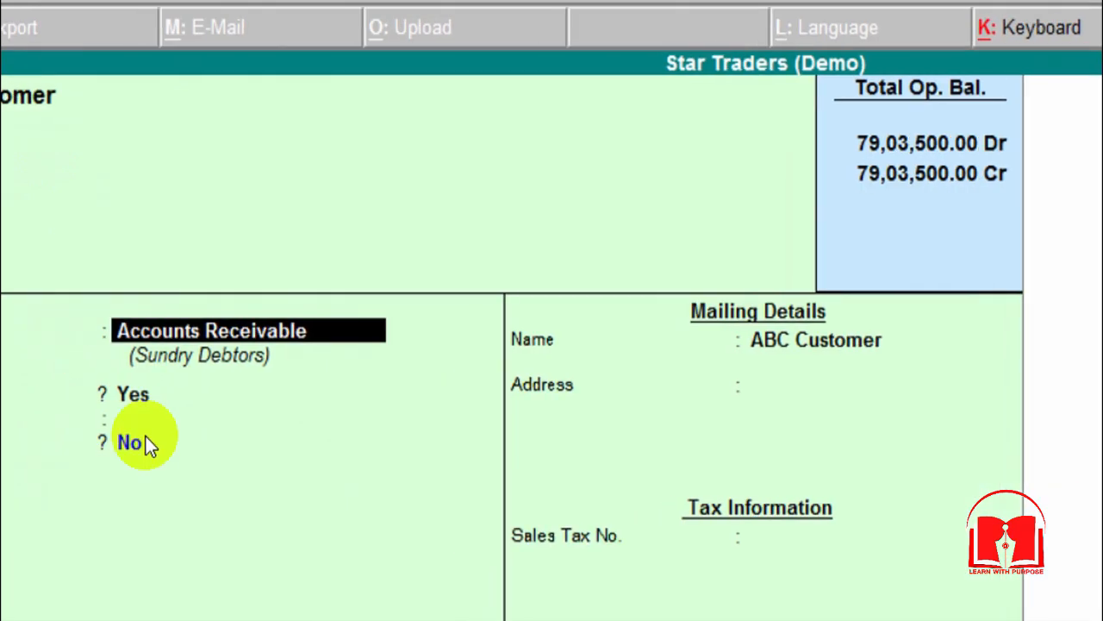
left_click(225, 400)
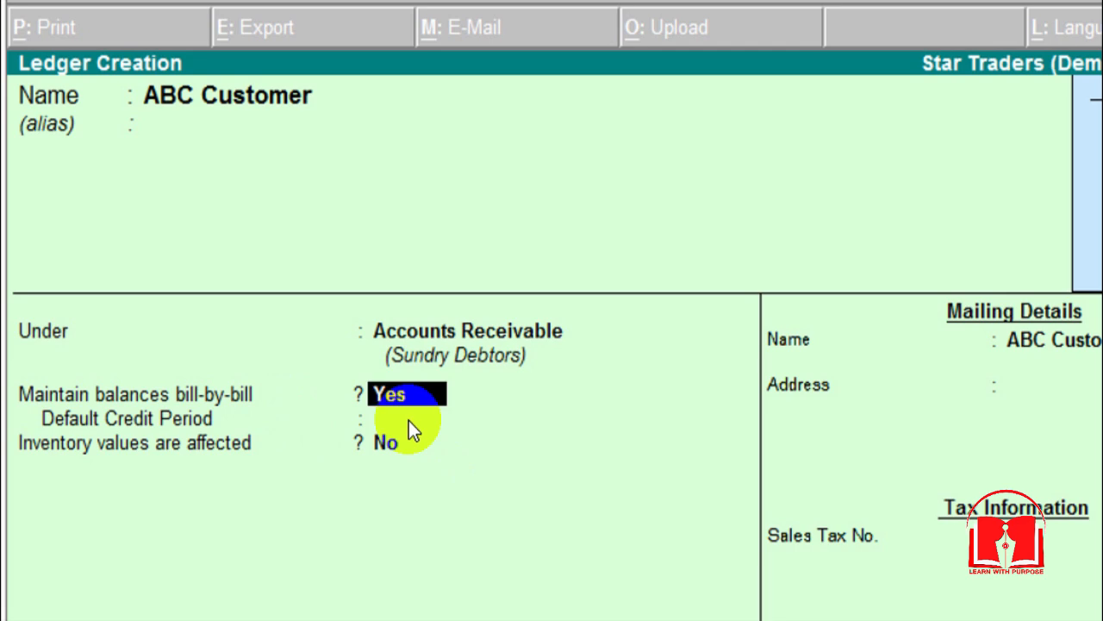
key("Return")
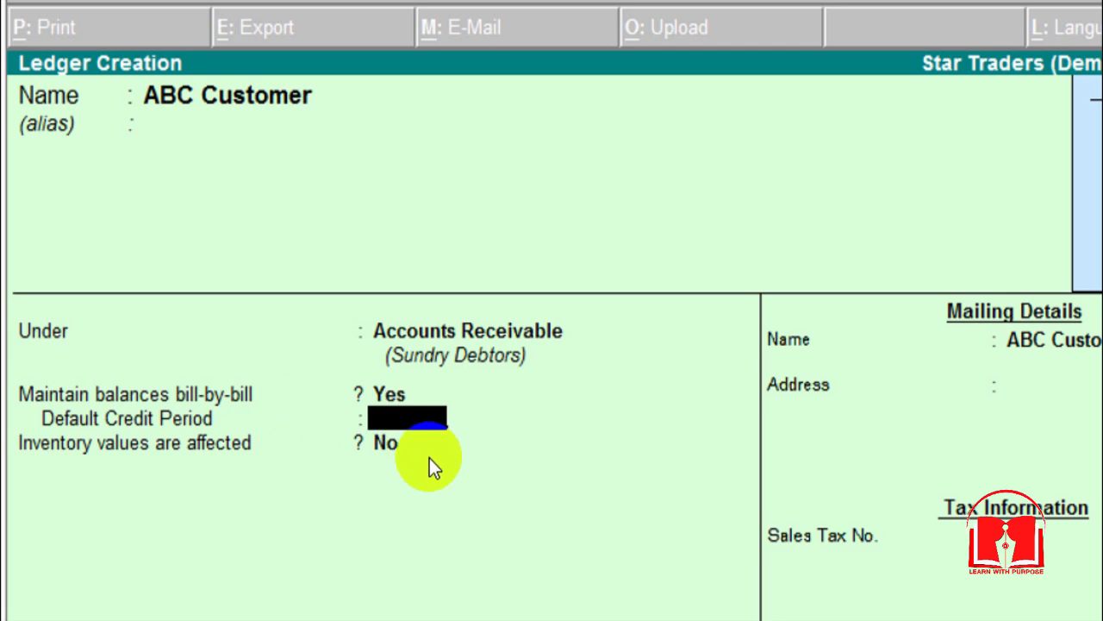
key("Return")
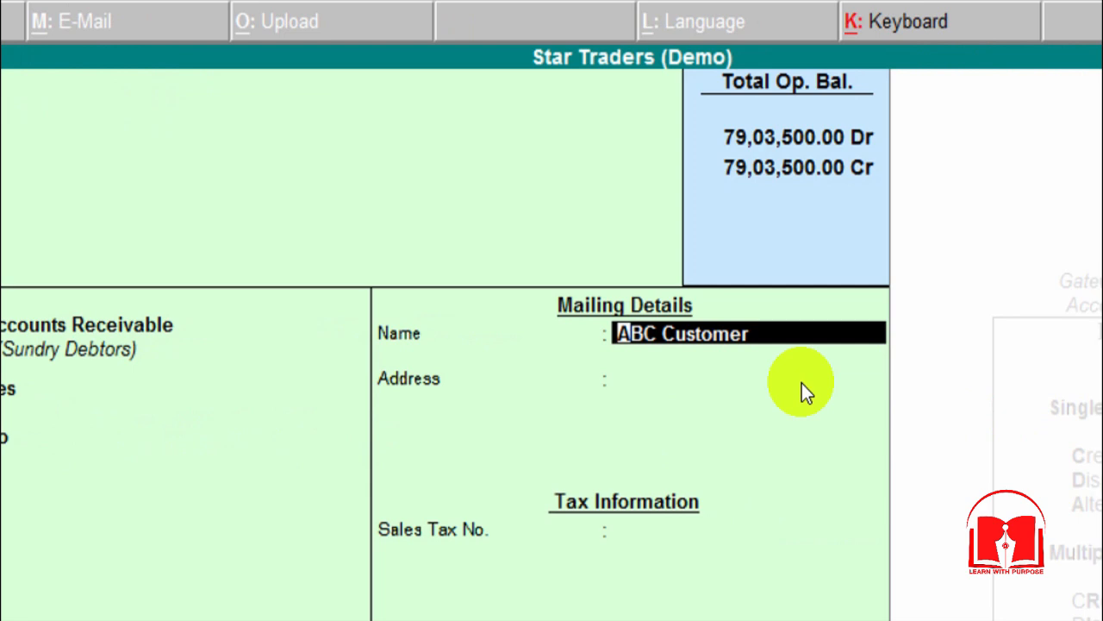
Keep ABC Customer as the mailing name and enter the customer's street address and city
key("Return")
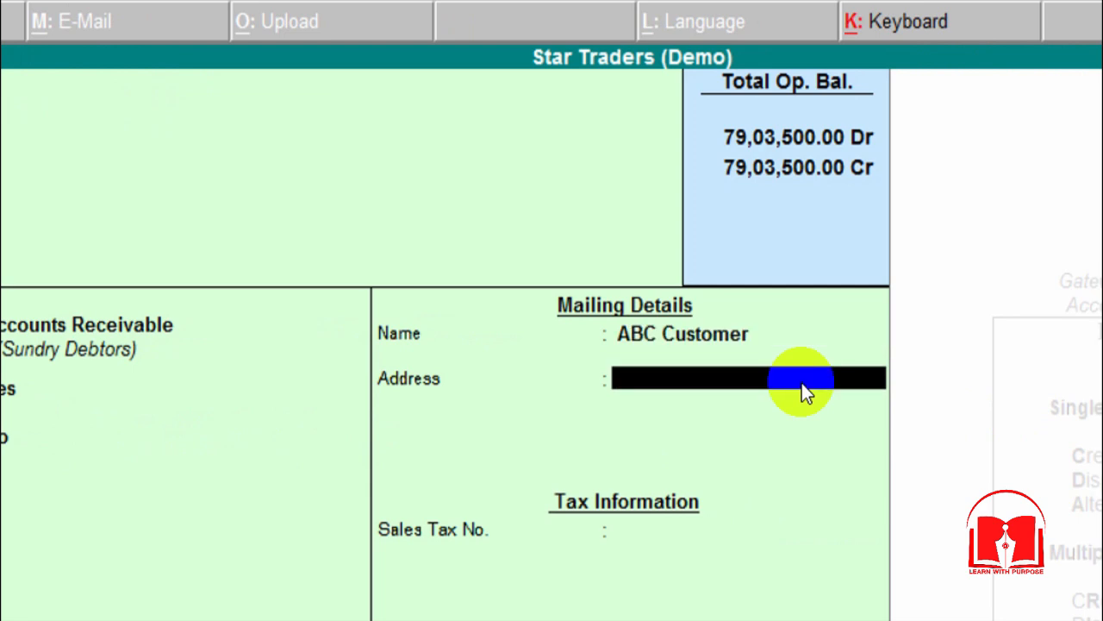
type("Street #")
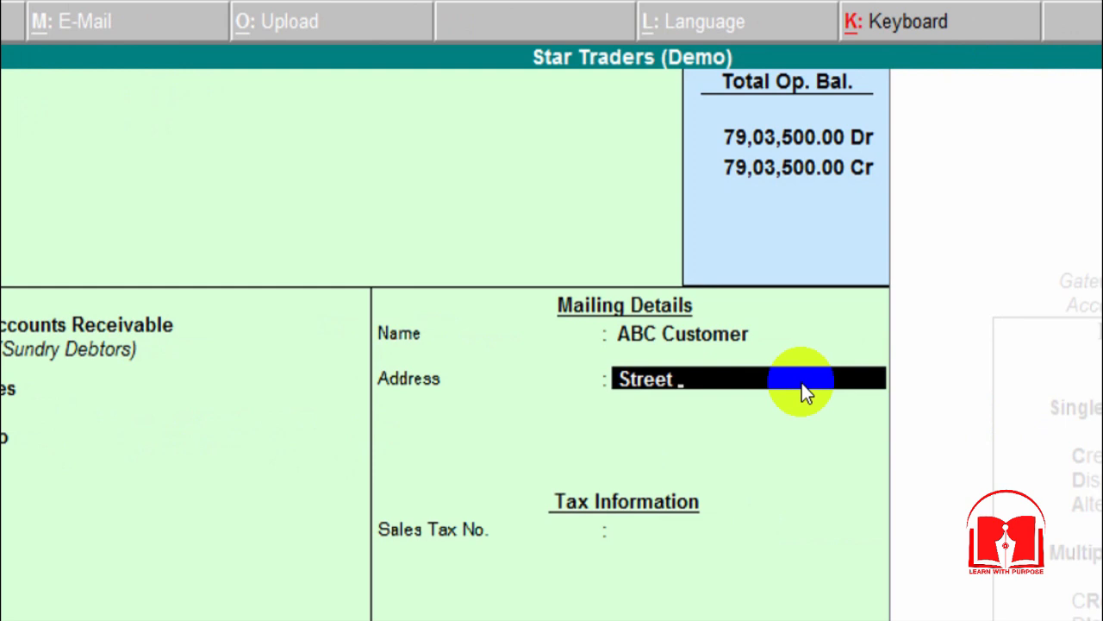
type("3 ABC,")
key("BackSpace")
type("city")
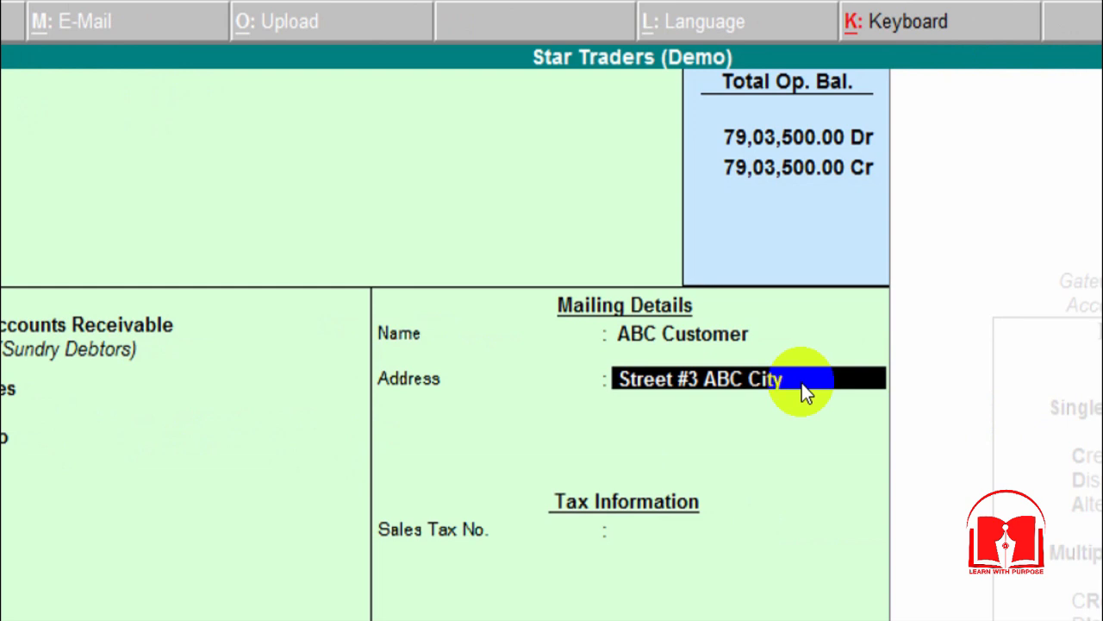
key("Return")
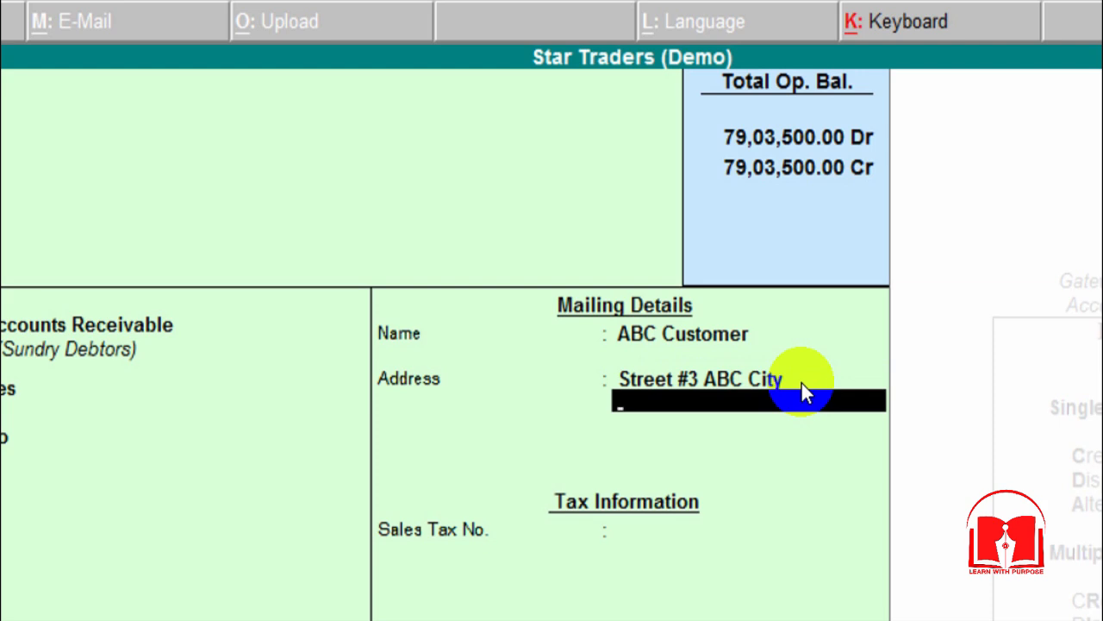
key("Return")
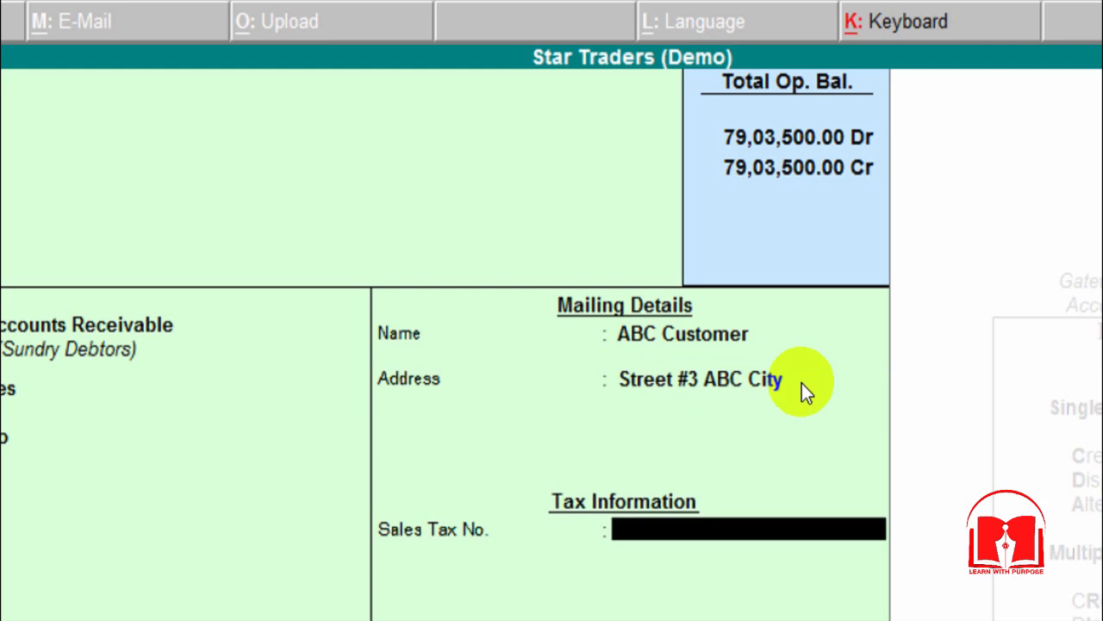
Enter the customer's sales tax number, leave the opening balance blank and save the ledger
type("12345678")
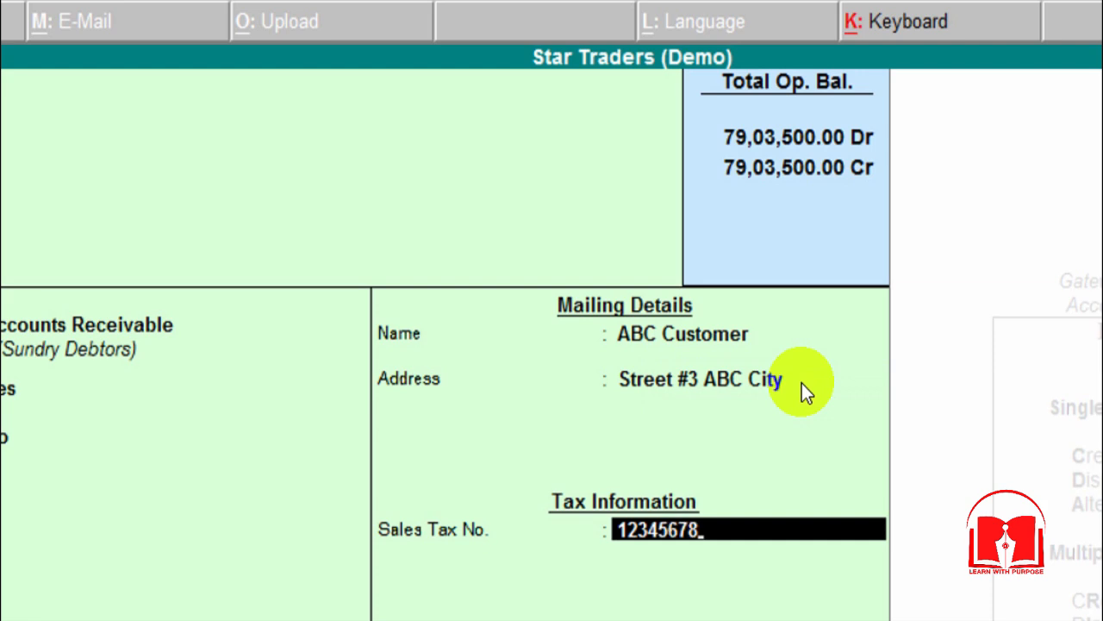
key("Return")
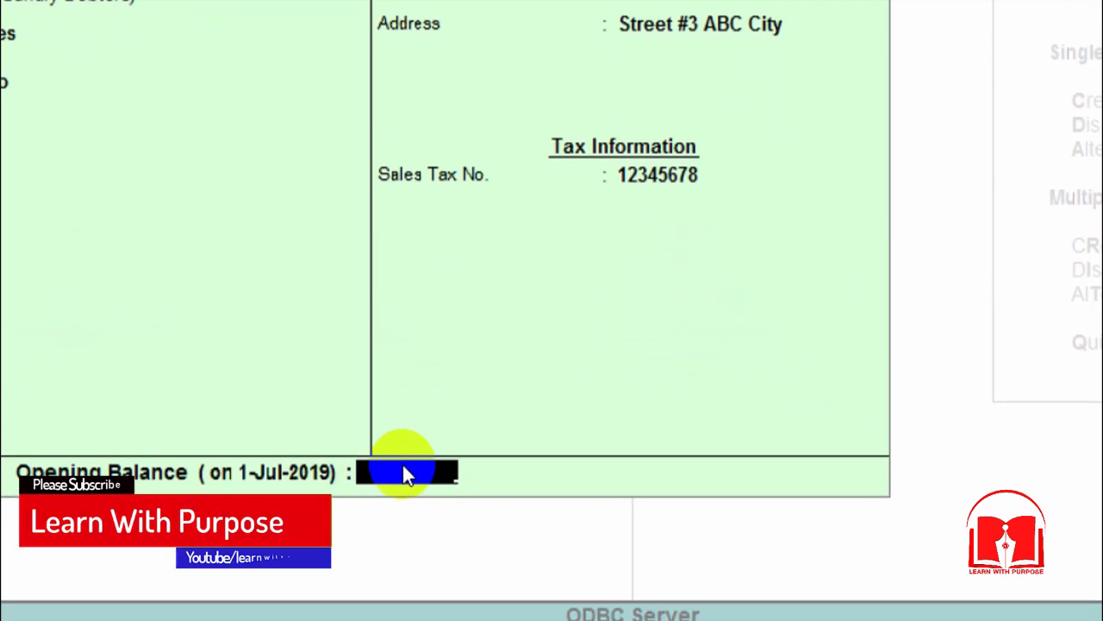
key("Return")
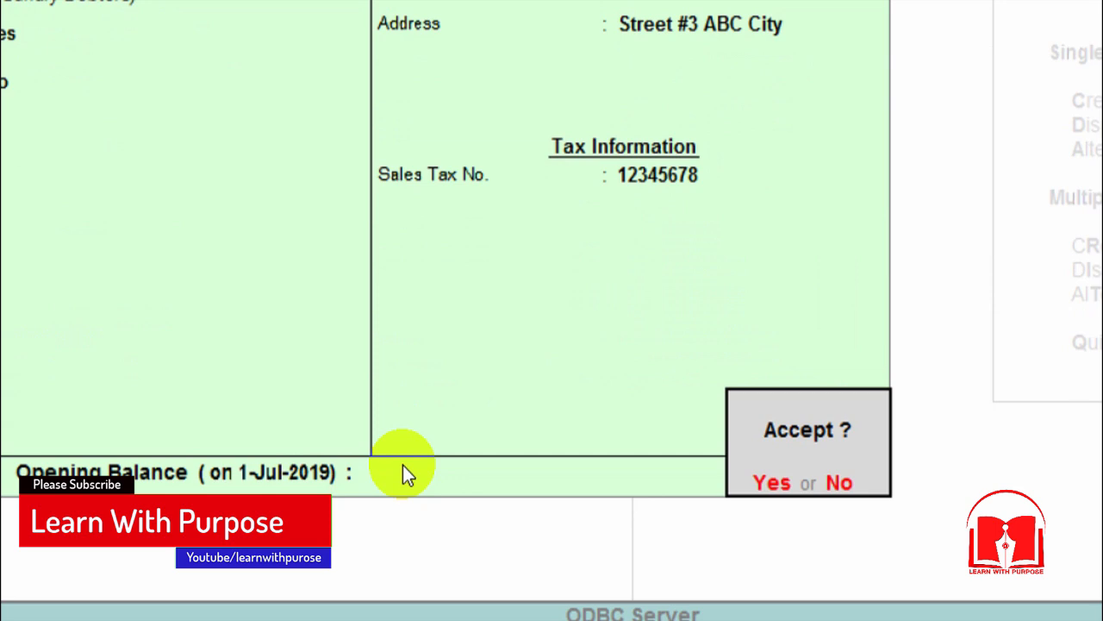
left_click(403, 465)
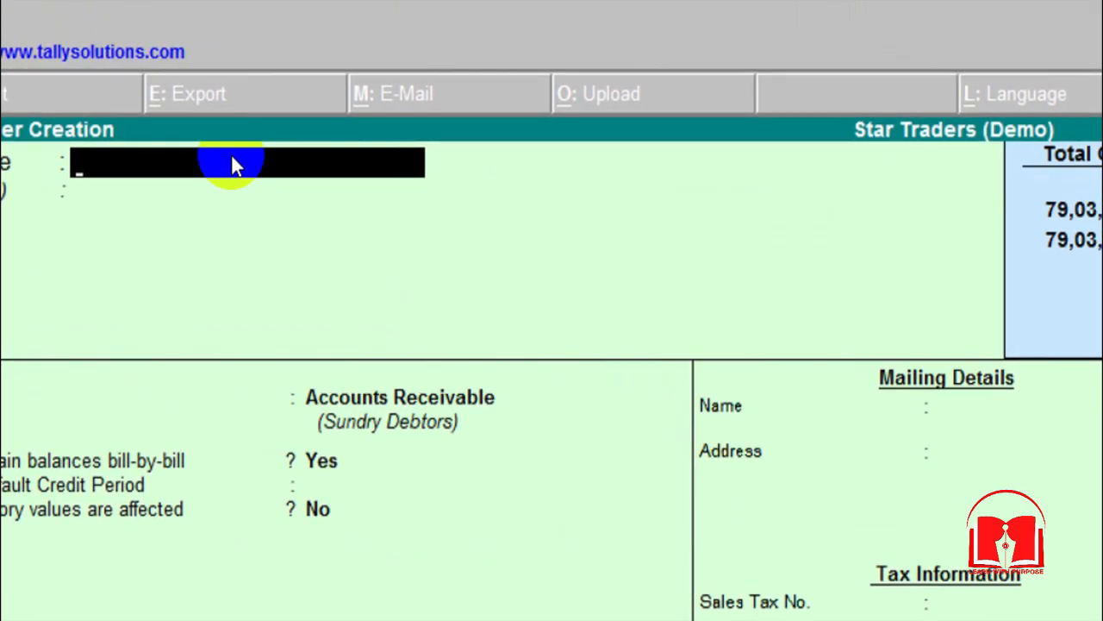
Name the next ledger Xyz Supplier and place it under Accounts Payable, with bill-by-bill balances at Yes and no default credit period
type("Xyz Supplier")
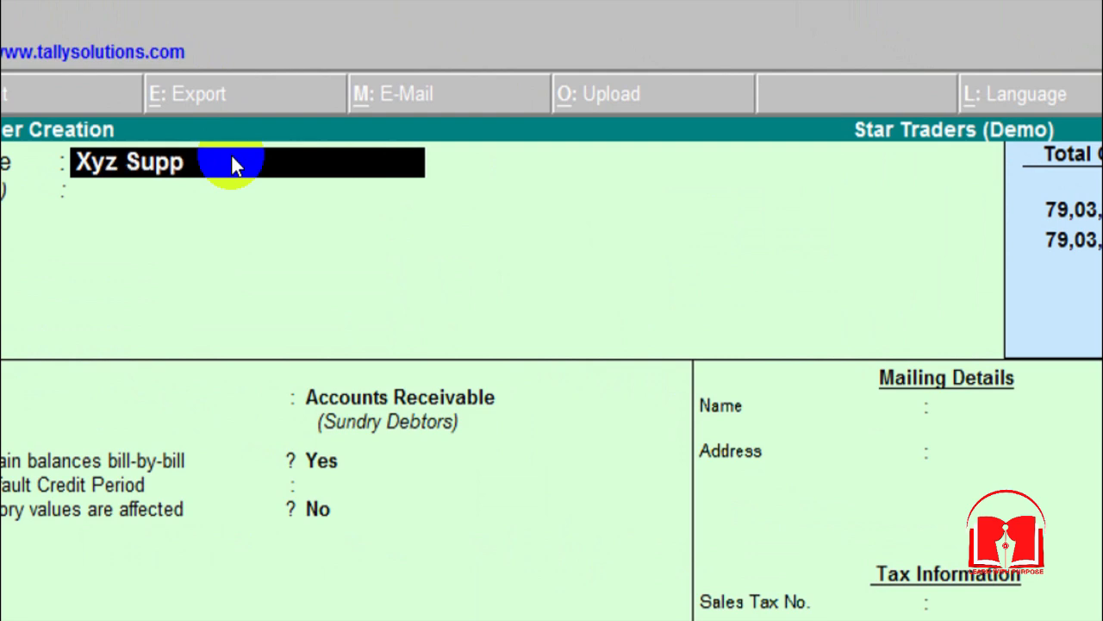
key("Return")
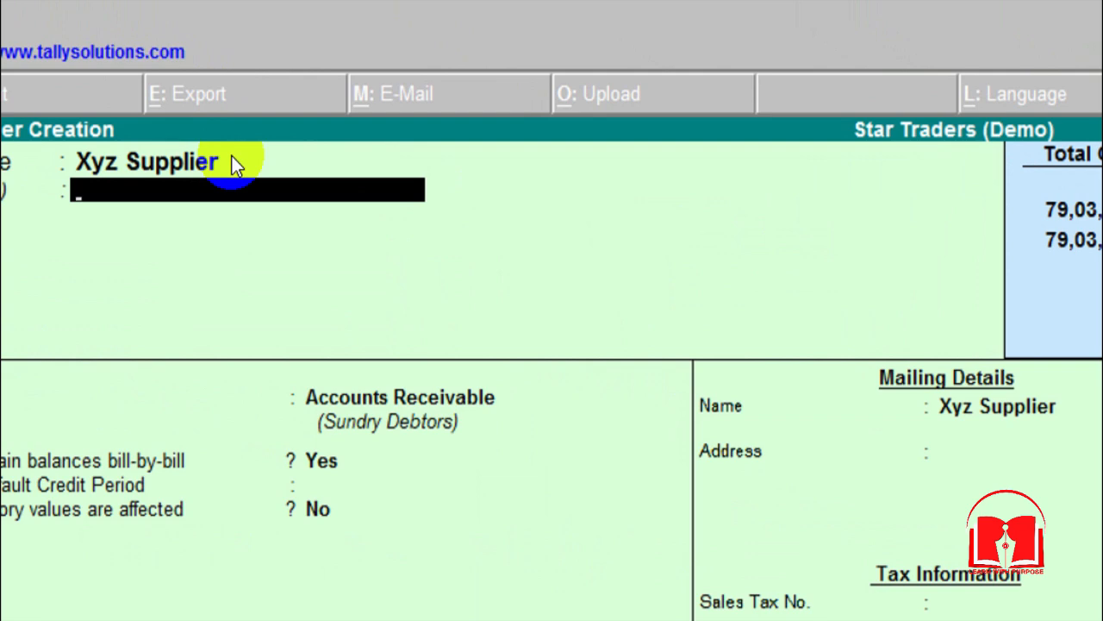
key("Return")
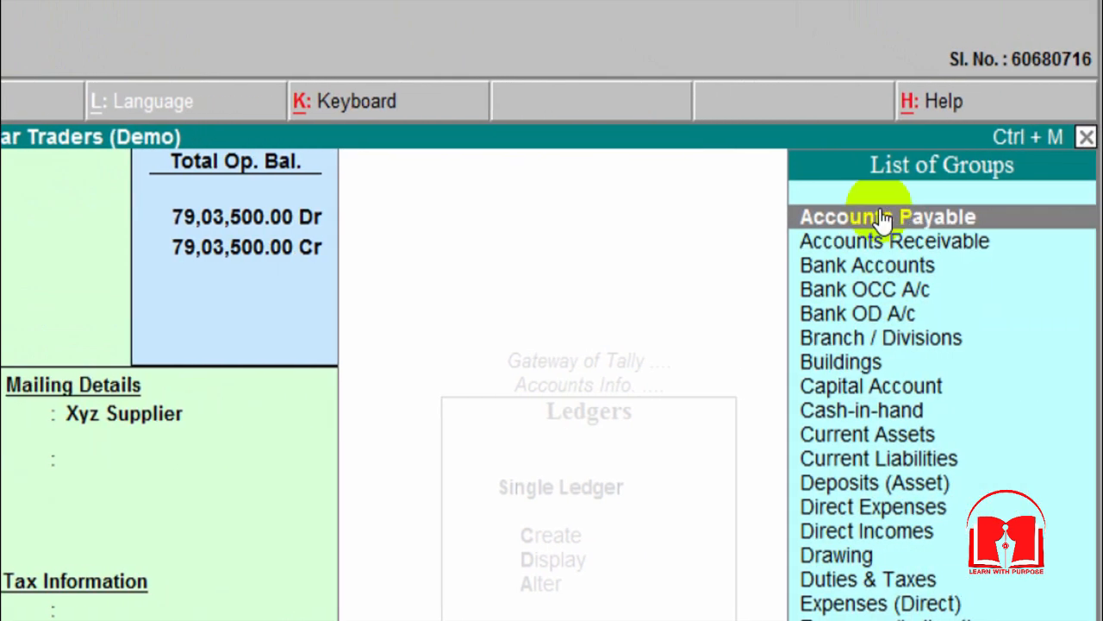
left_click(875, 216)
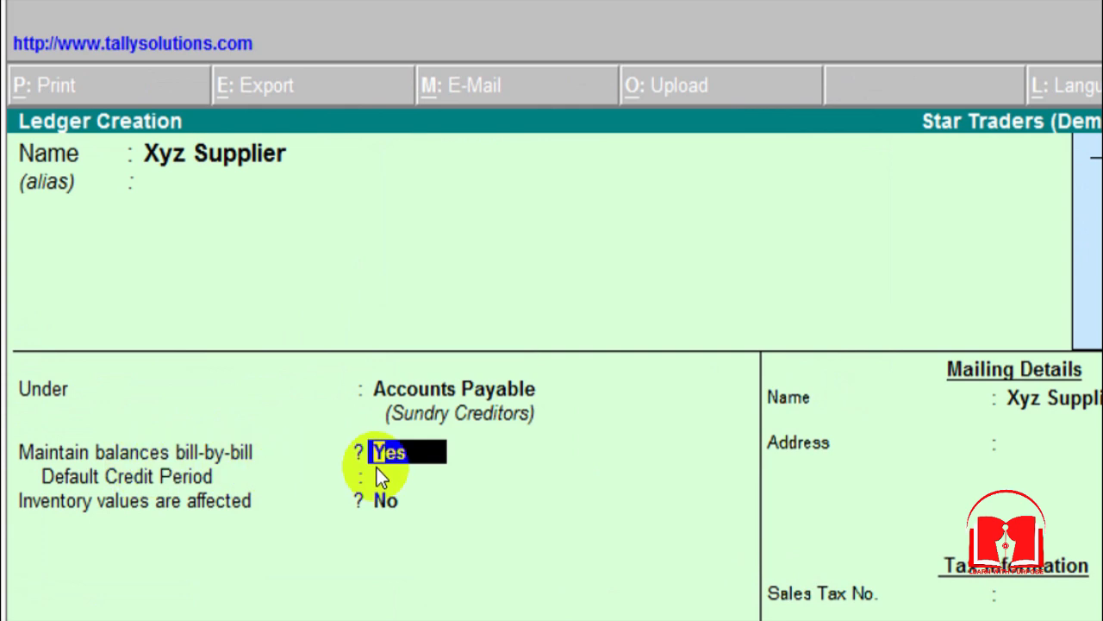
key("Return")
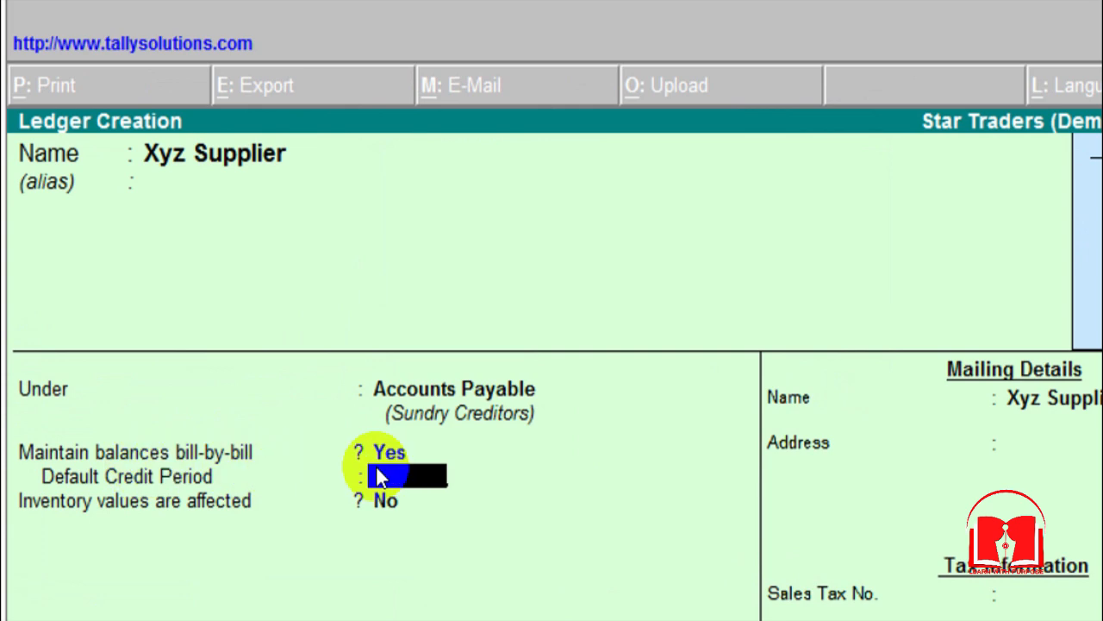
key("Return")
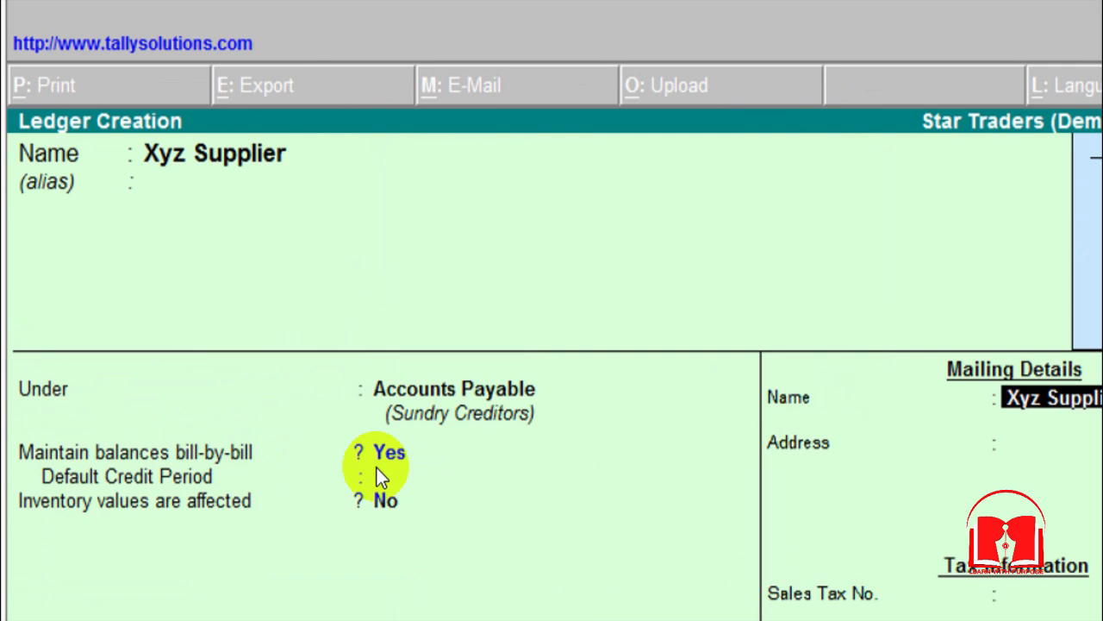
Keep Xyz Supplier as the mailing name and enter the supplier's street address and country on two lines
key("Return")
type("Street # 45 , NY")
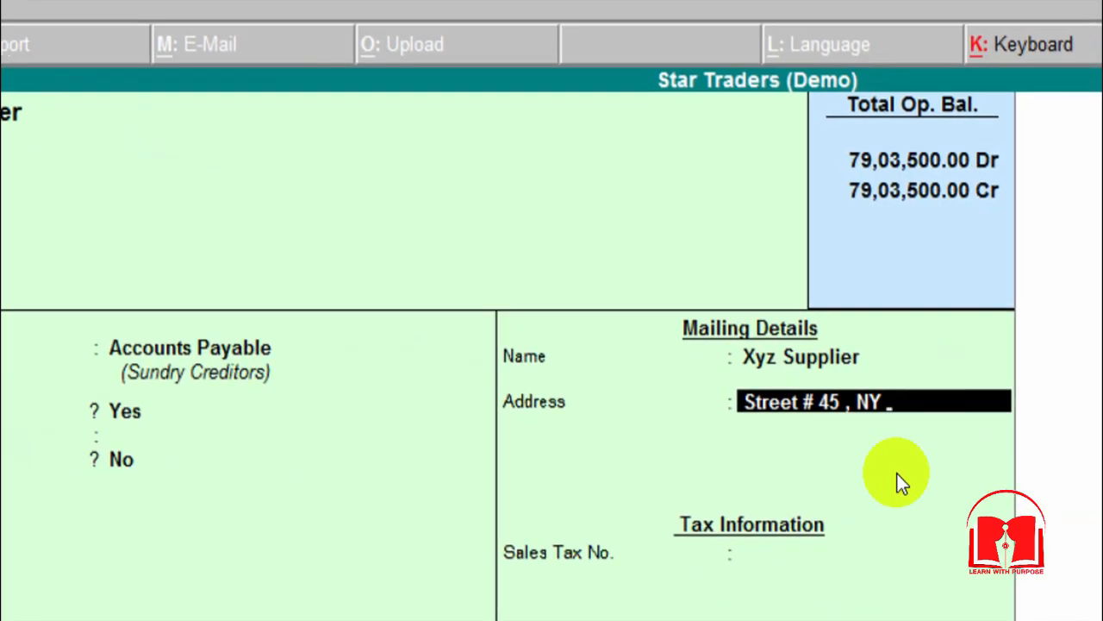
key("Return")
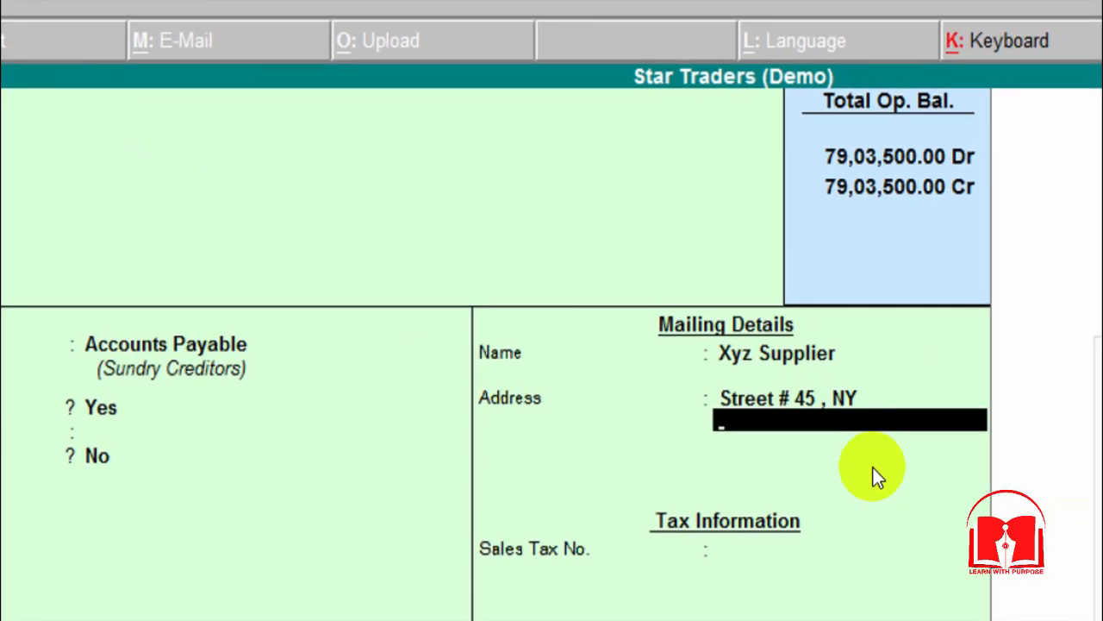
type("USA")
key("Return")
key("Return")
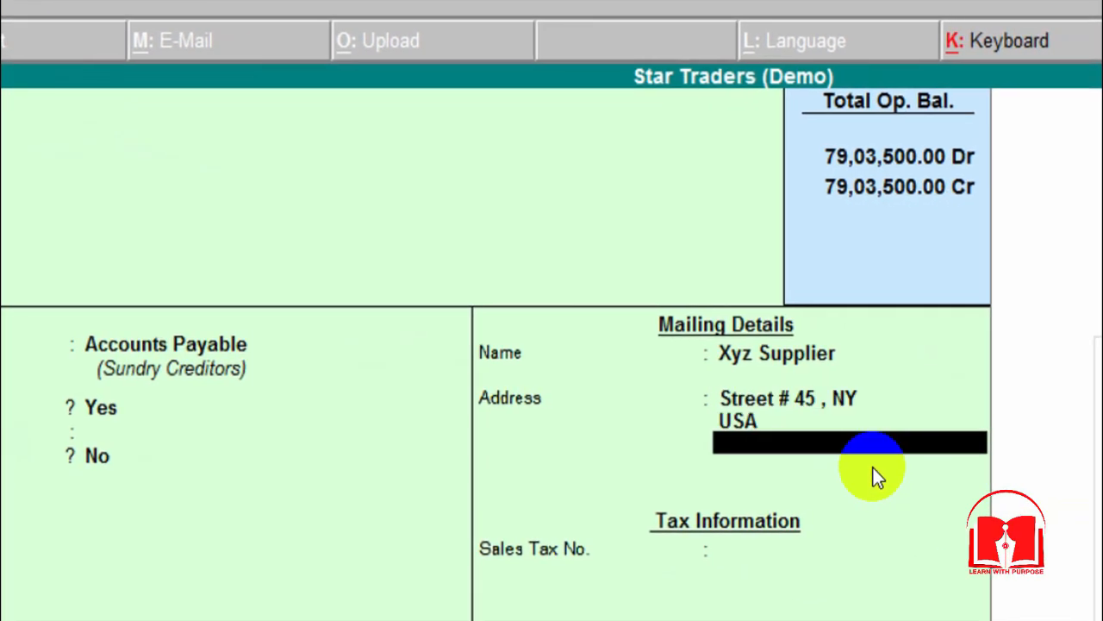
Enter the supplier's sales tax number, leave the opening balance blank, save the ledger and leave ledger creation
type("1234566666")
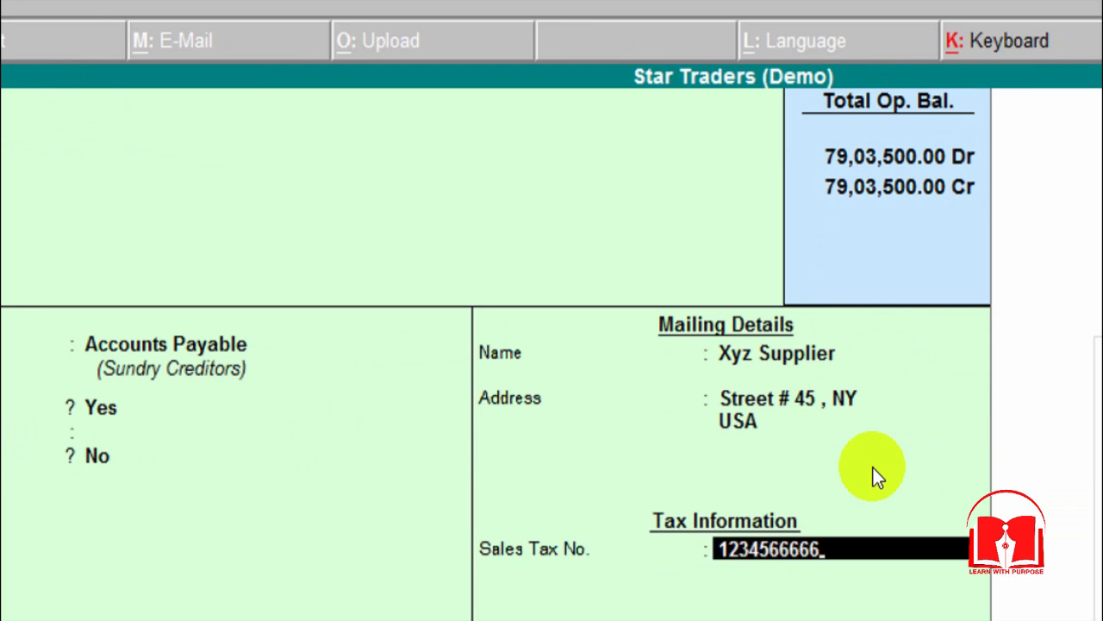
key("Return")
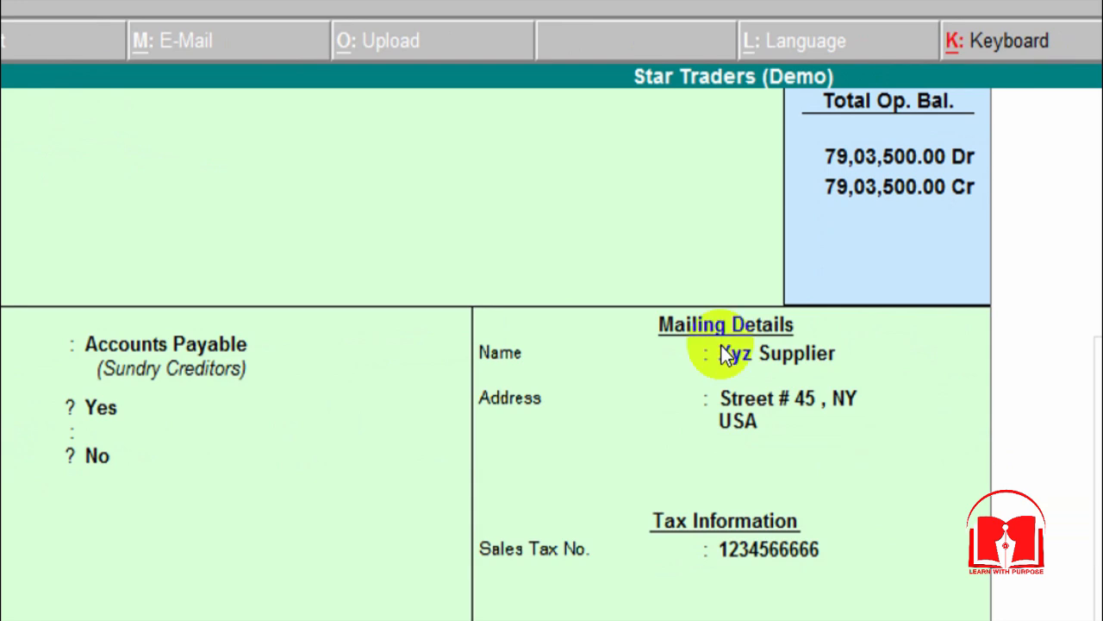
key("Return")
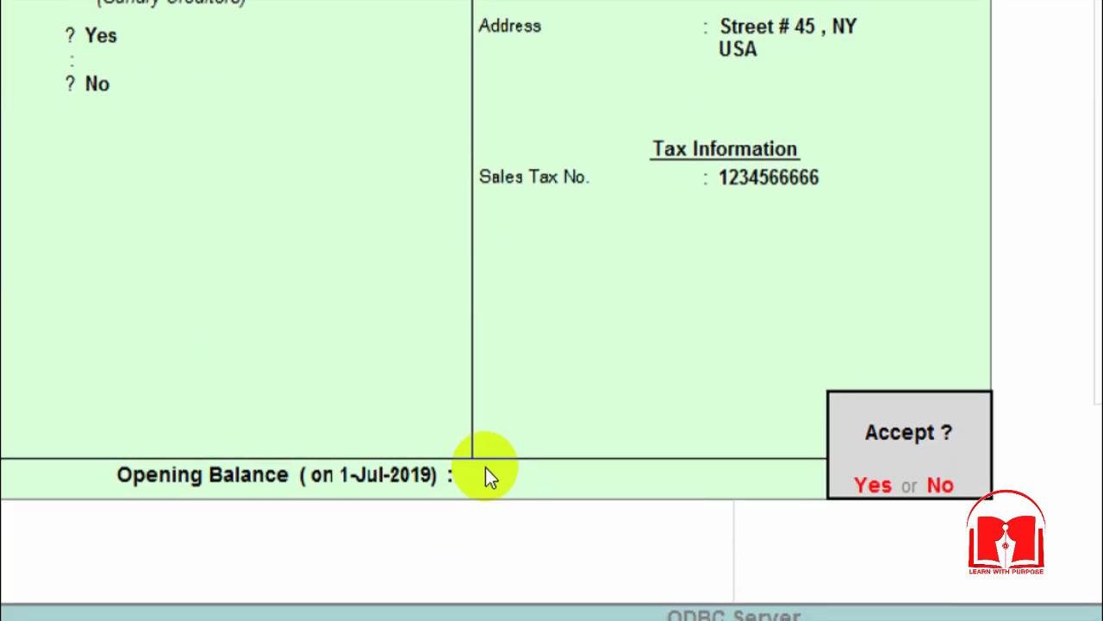
key("Return")
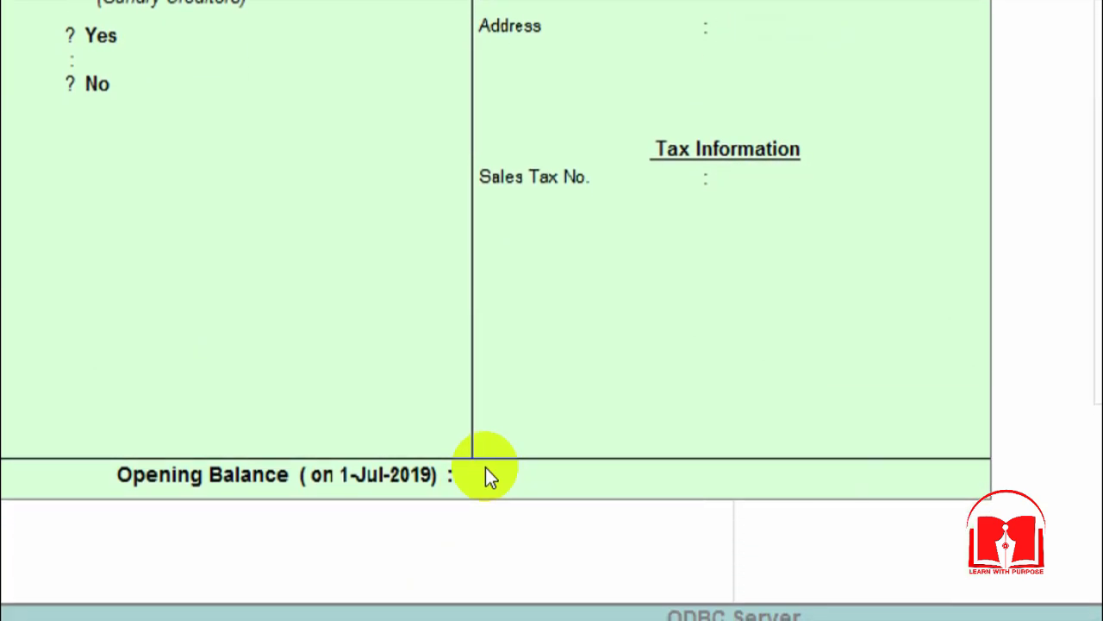
key("Escape")
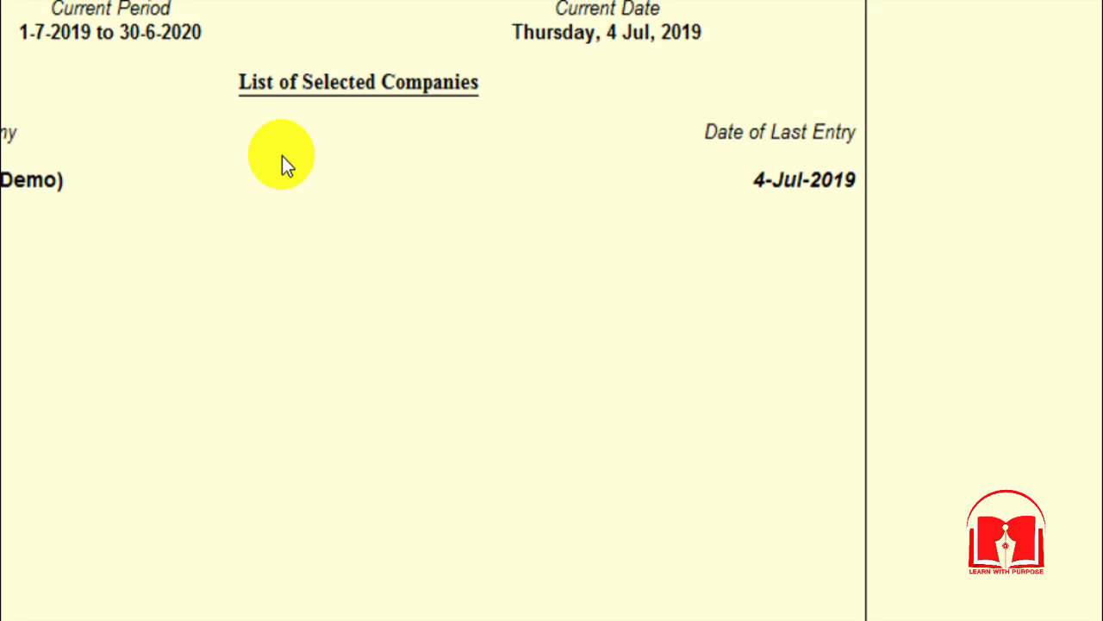
key("Escape")
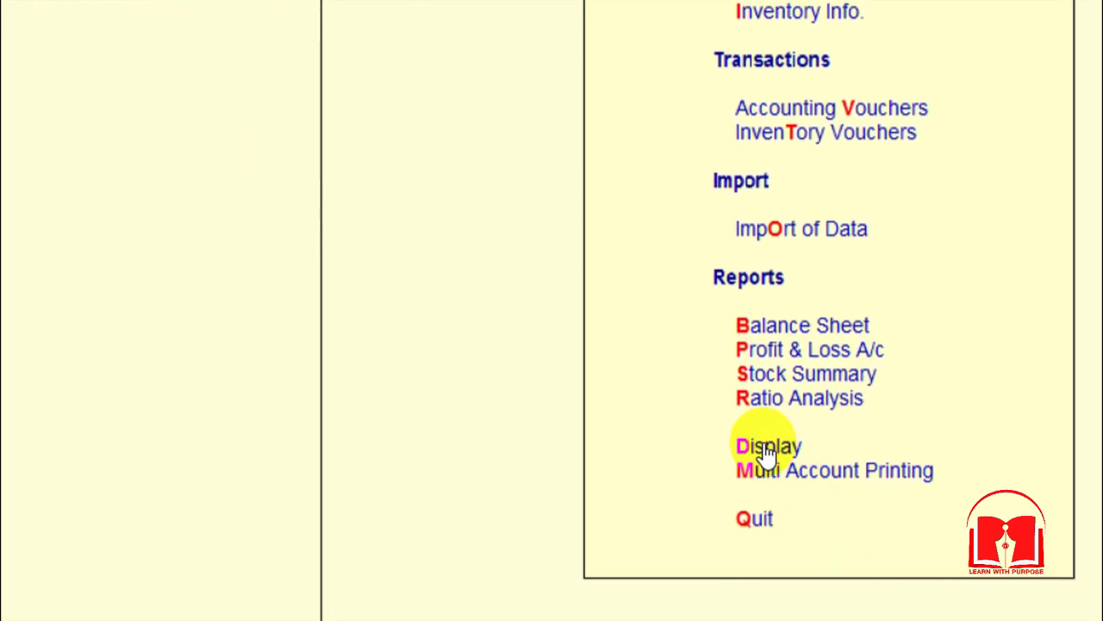
Display the outstanding payables from the statements of accounts and close the report
left_click(765, 450)
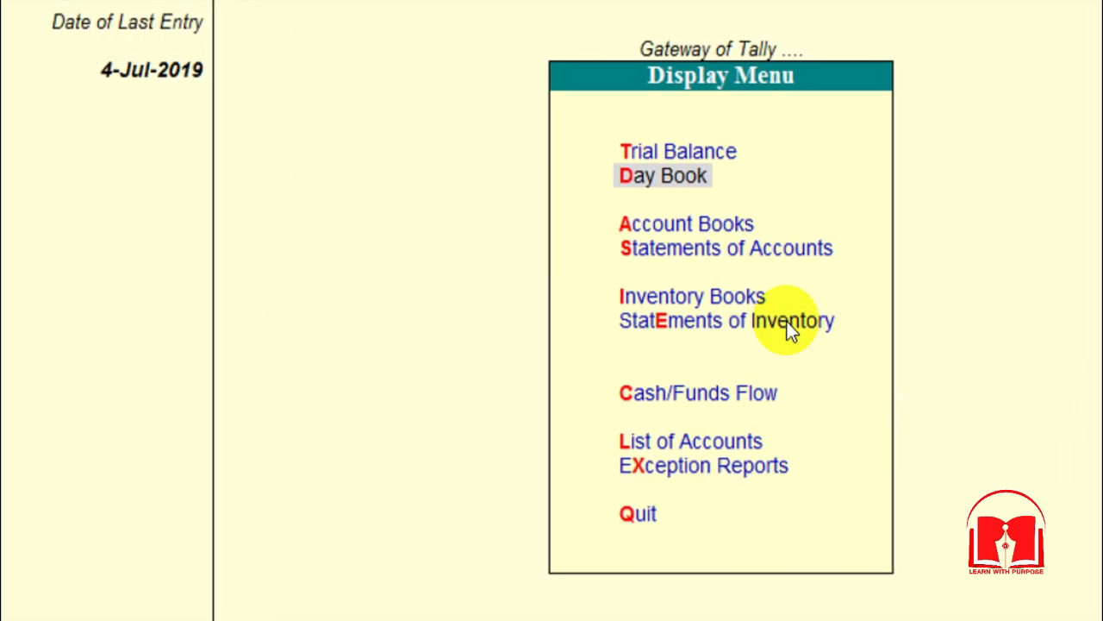
key("s")
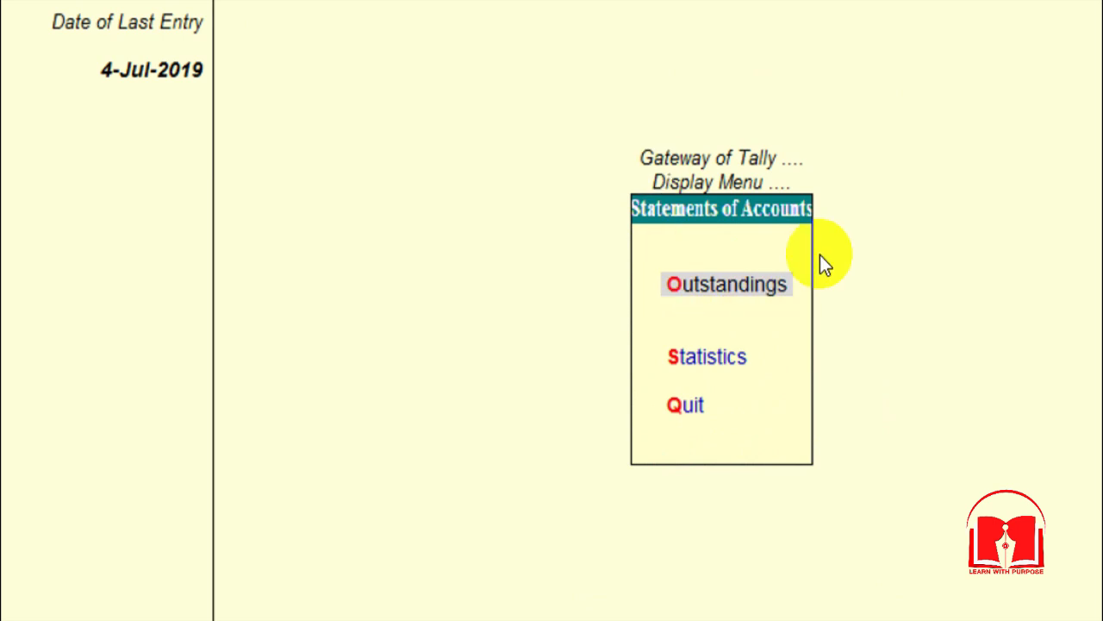
left_click(724, 291)
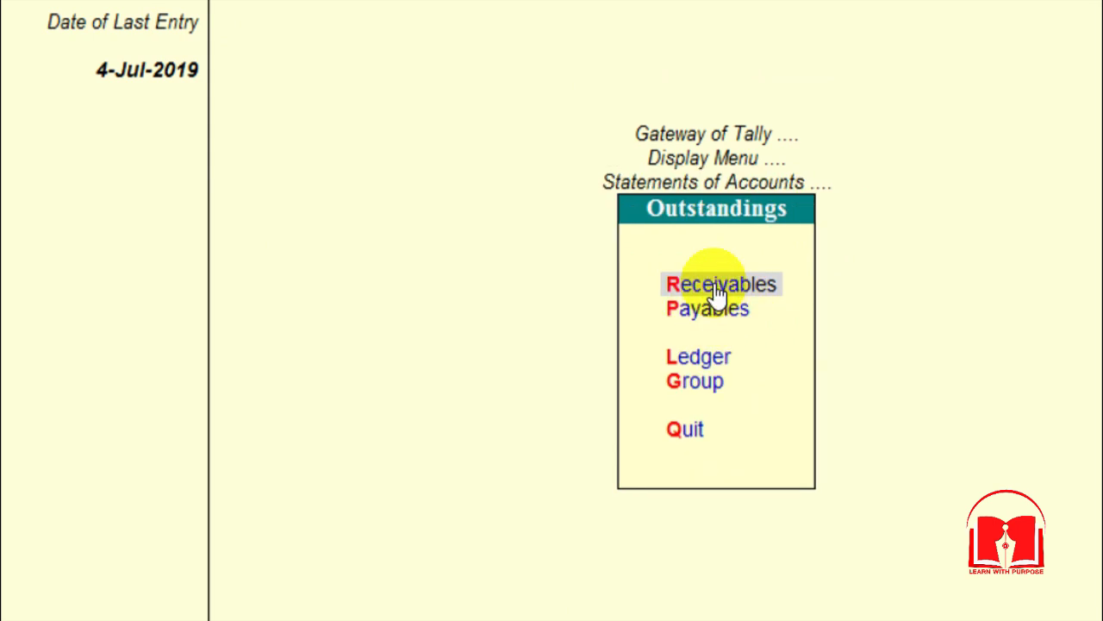
left_click(706, 304)
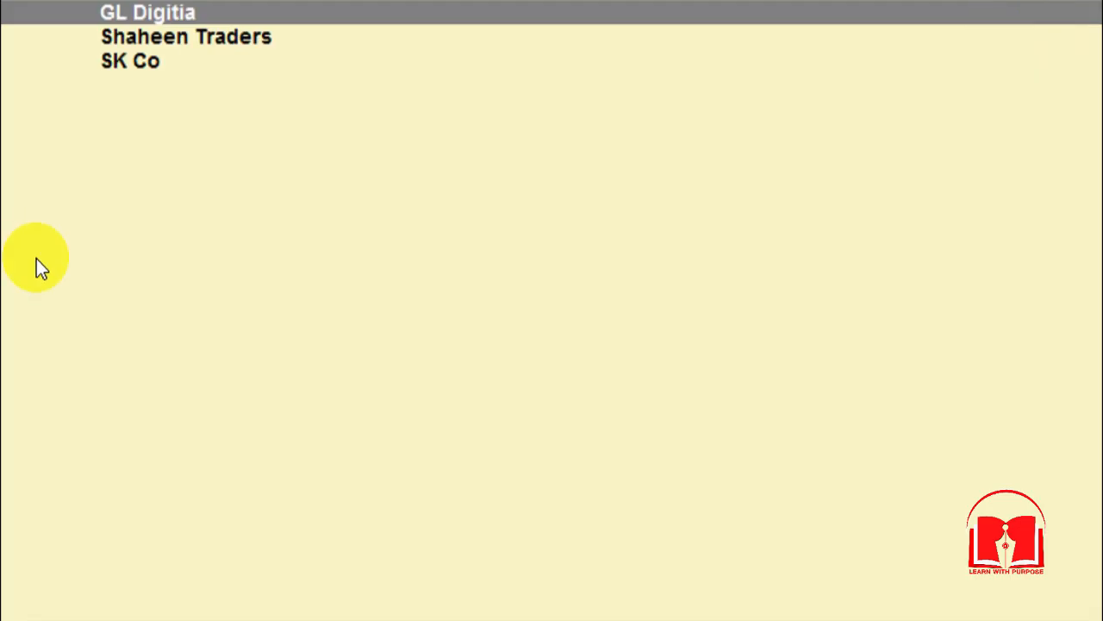
key("Escape")
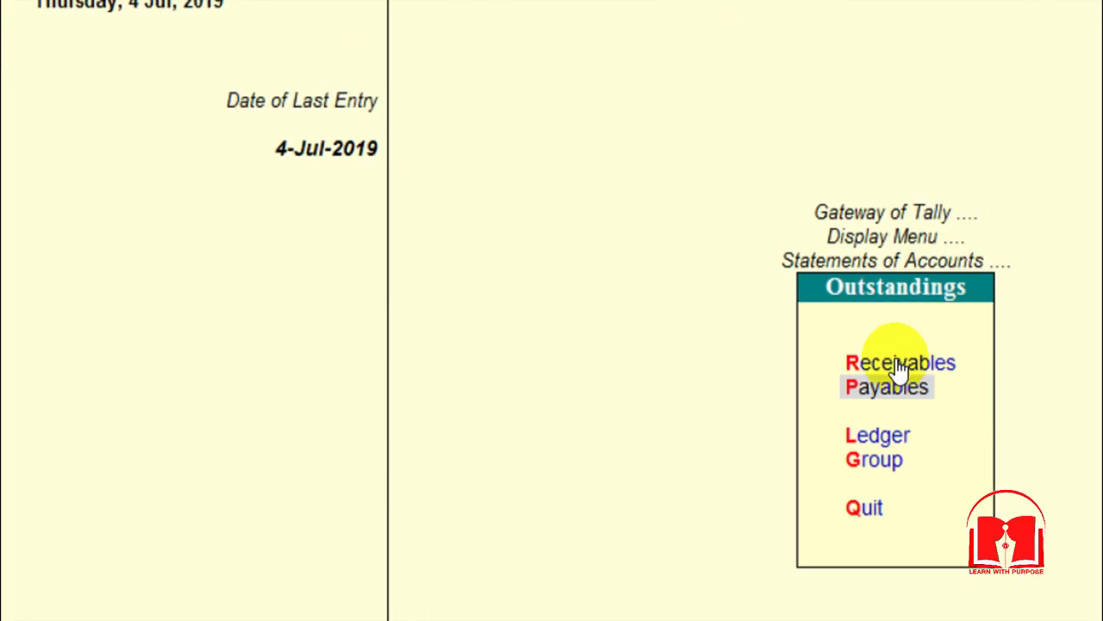
Display the outstanding receivables and expand the Falak Traders bill to examine its details
key("Up")
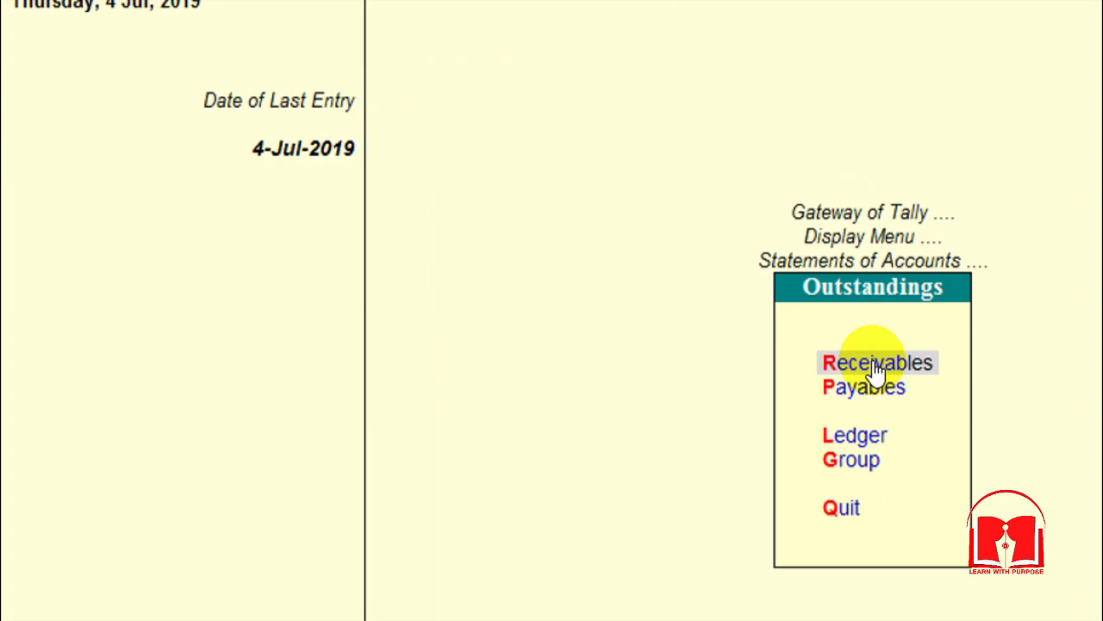
left_click(875, 364)
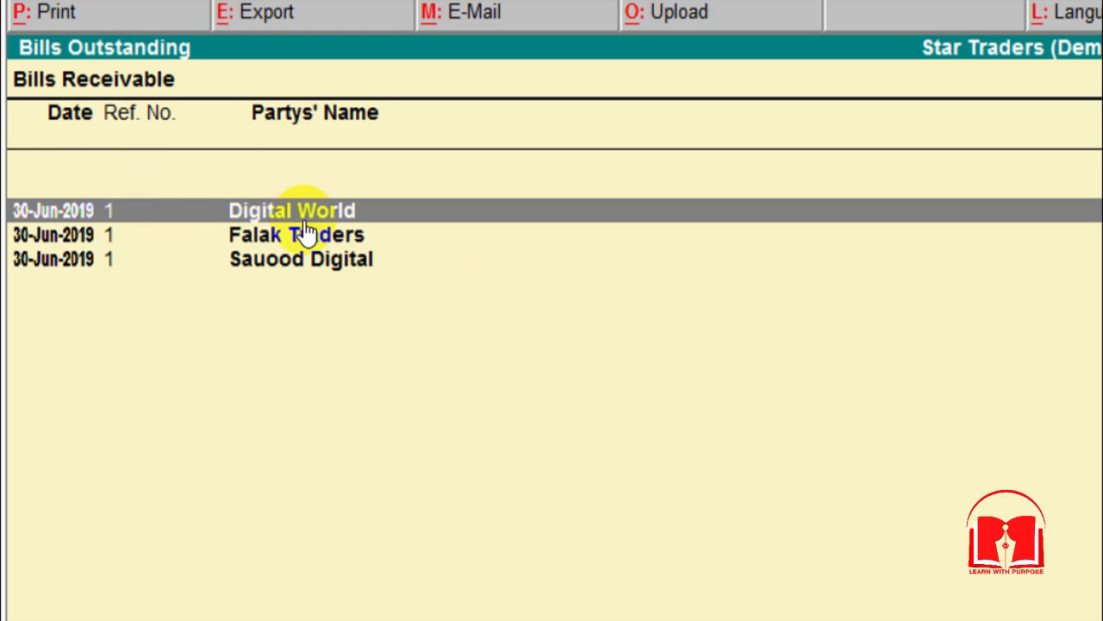
double_click(278, 240)
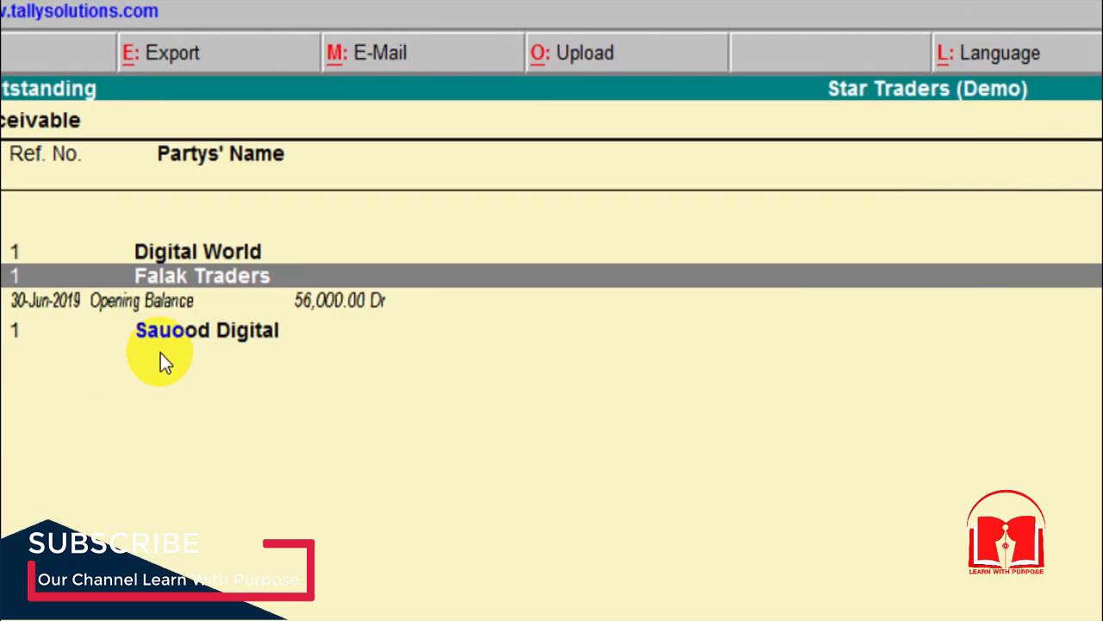
key("Escape")
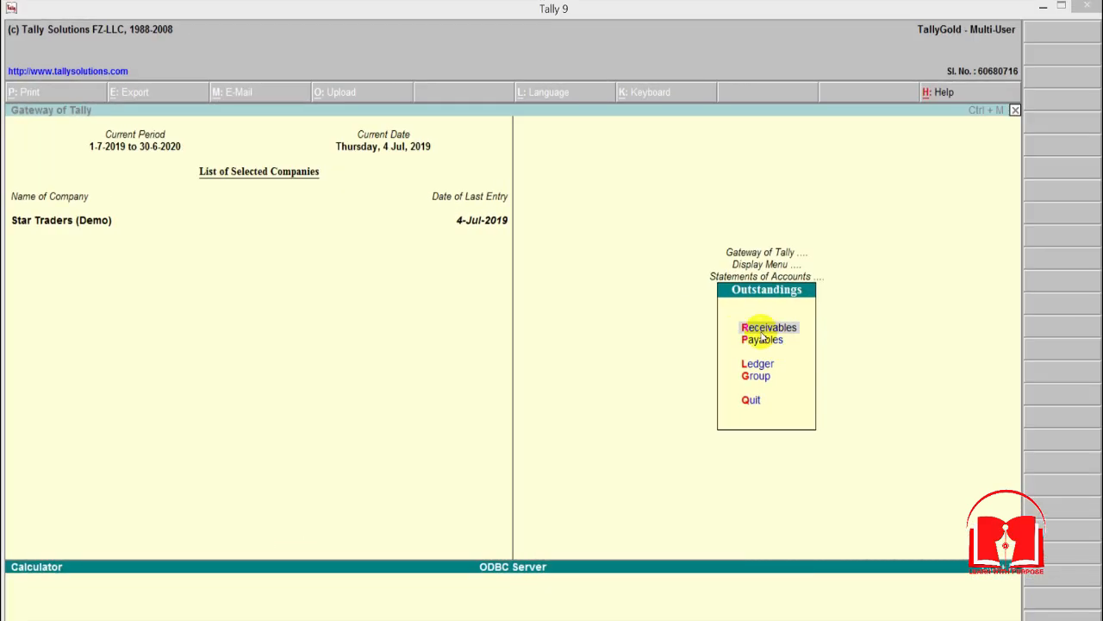
Review the outstanding bills payable by party, recheck the receivables and return to the outstandings choices
left_click(758, 344)
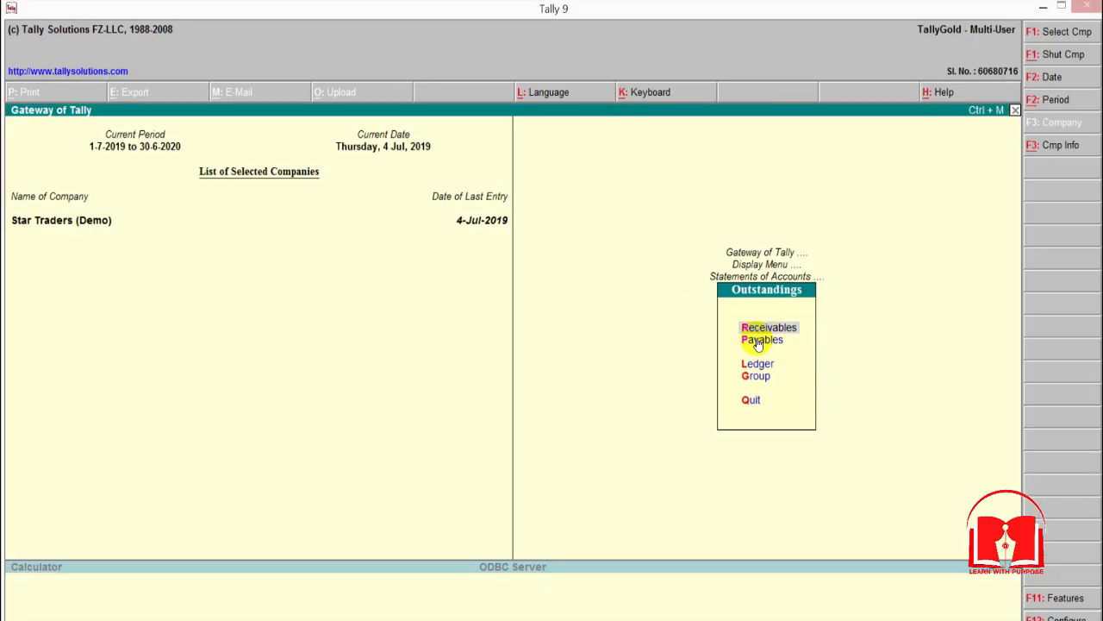
left_click(758, 342)
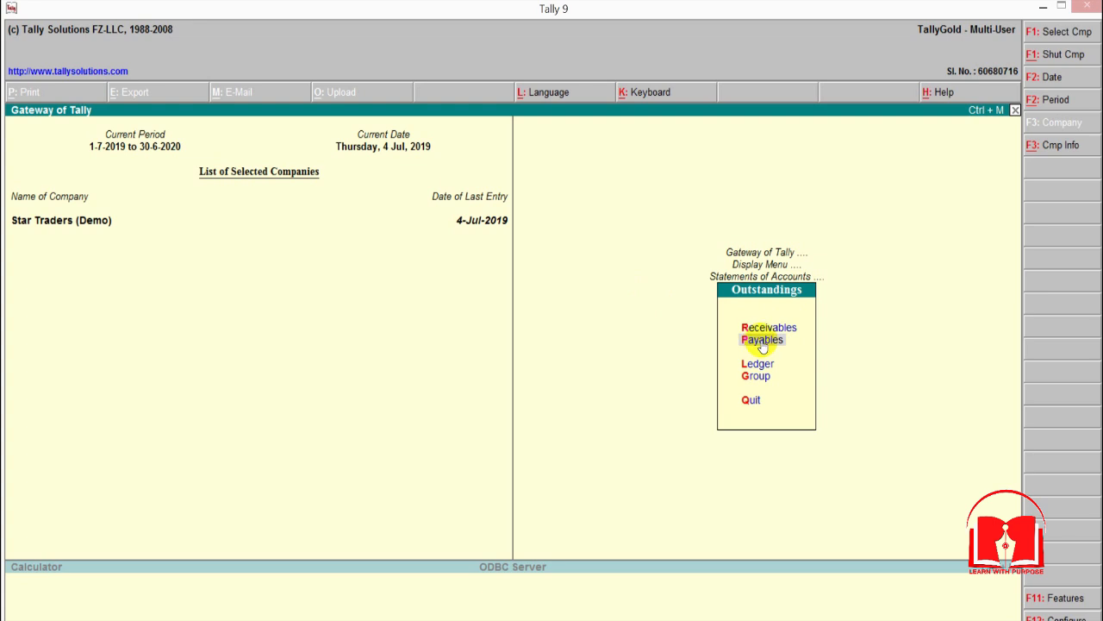
left_click(762, 344)
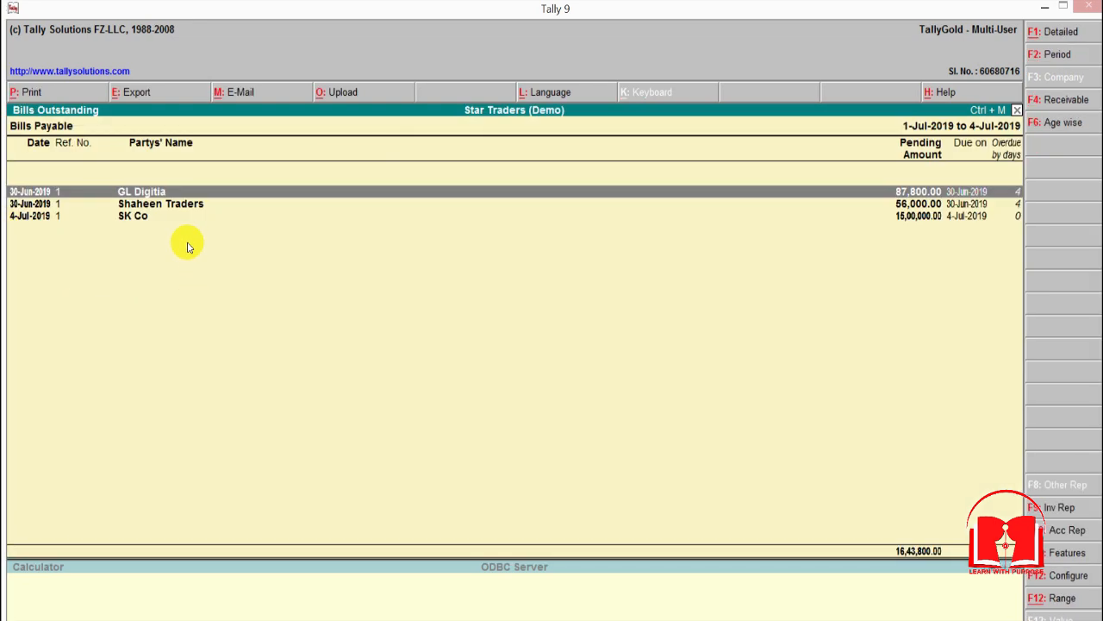
key("Escape")
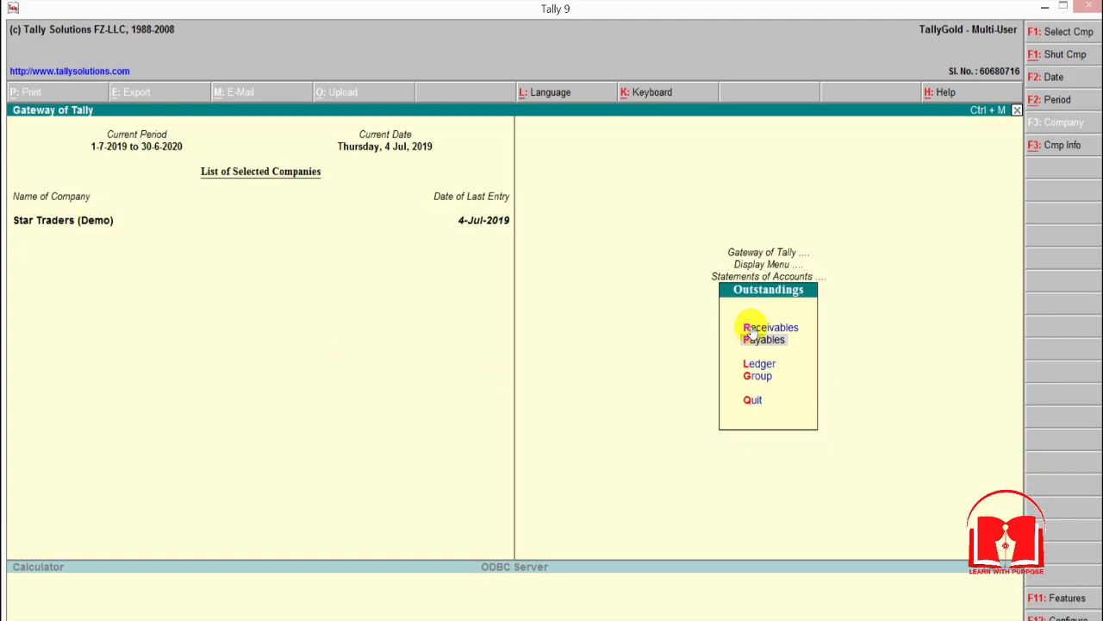
left_click(750, 328)
key("Escape")
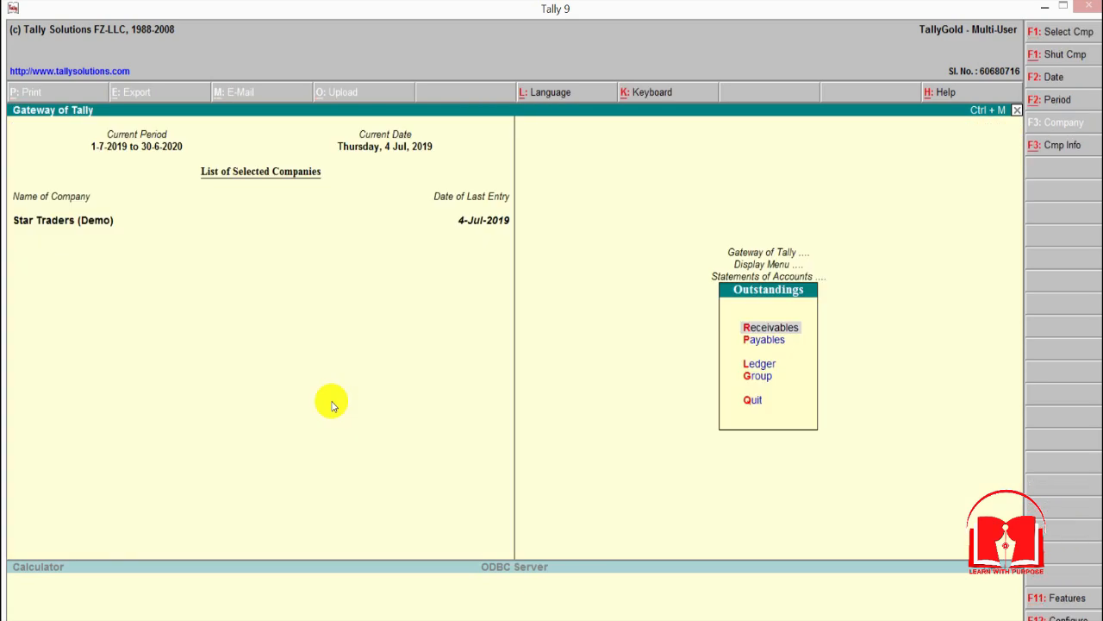
Examine the individual ledger outstandings of Digital World and Sauood Digital, including their pending amounts and due dates
left_click(766, 369)
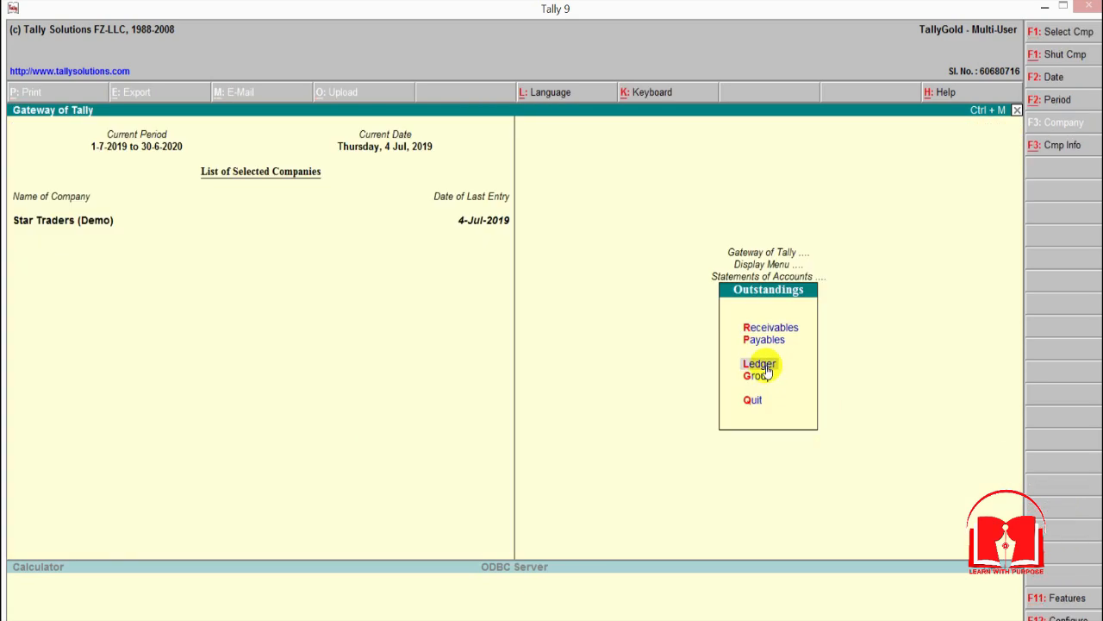
left_click(750, 362)
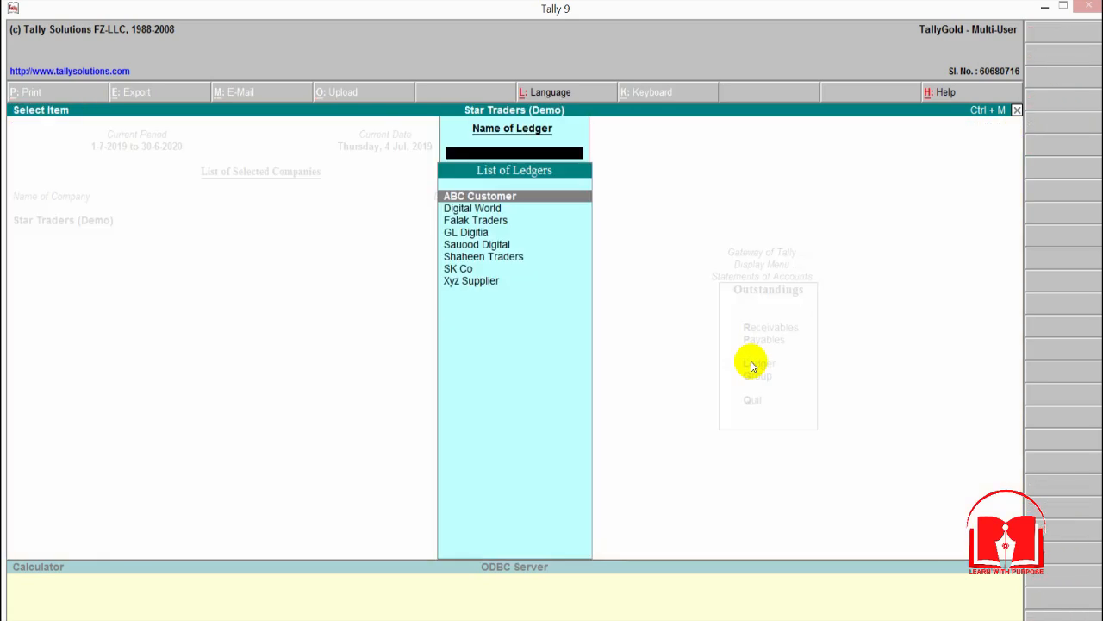
left_click(483, 209)
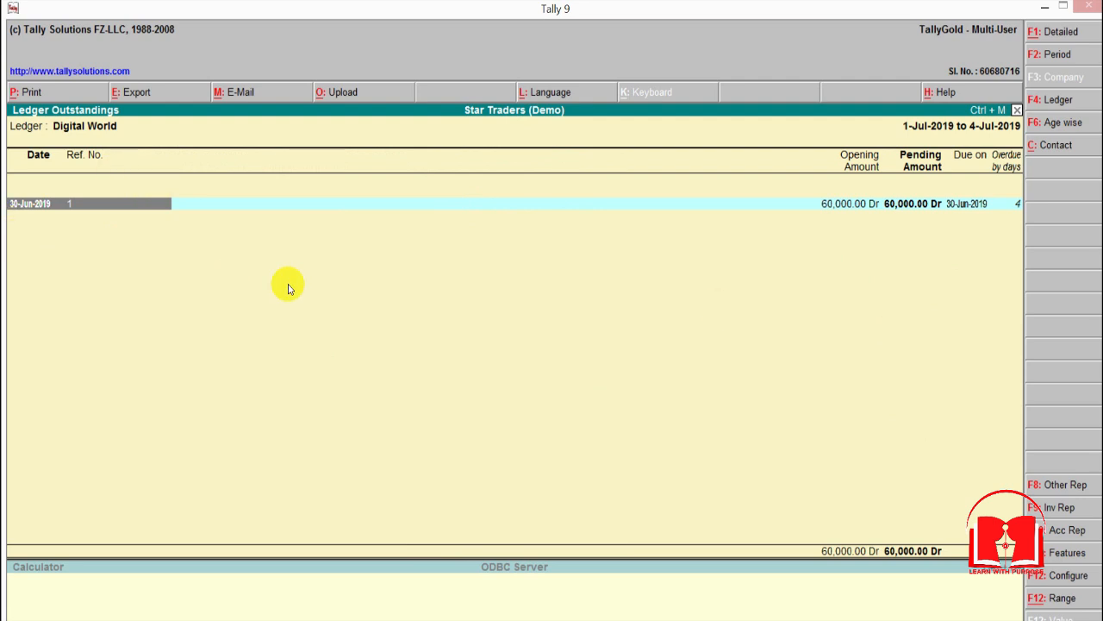
key("Escape")
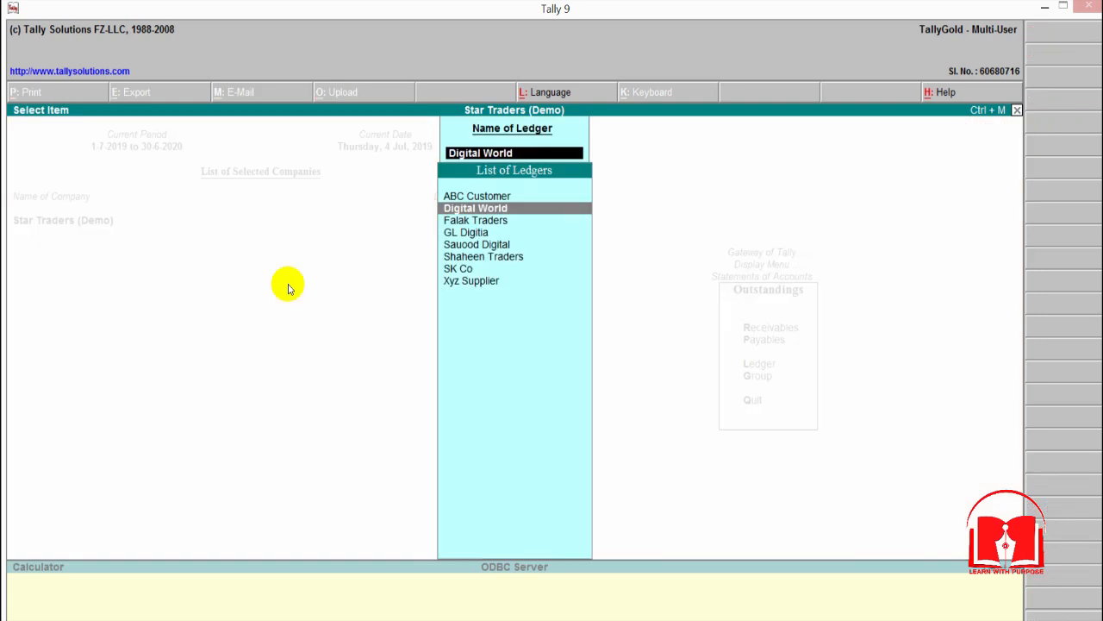
left_click(474, 246)
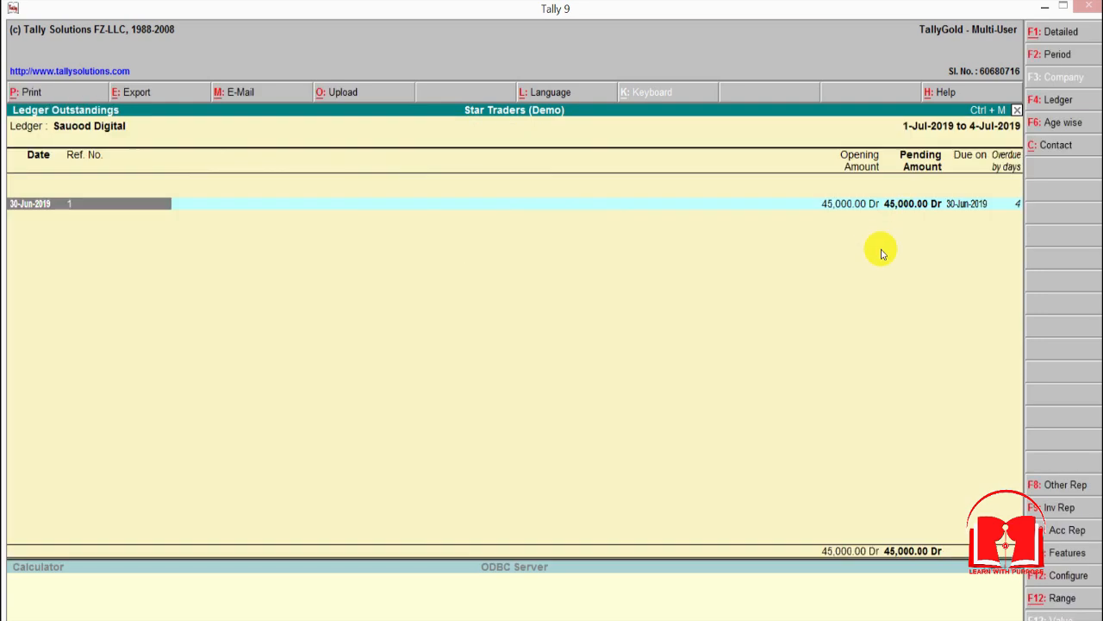
key("Escape")
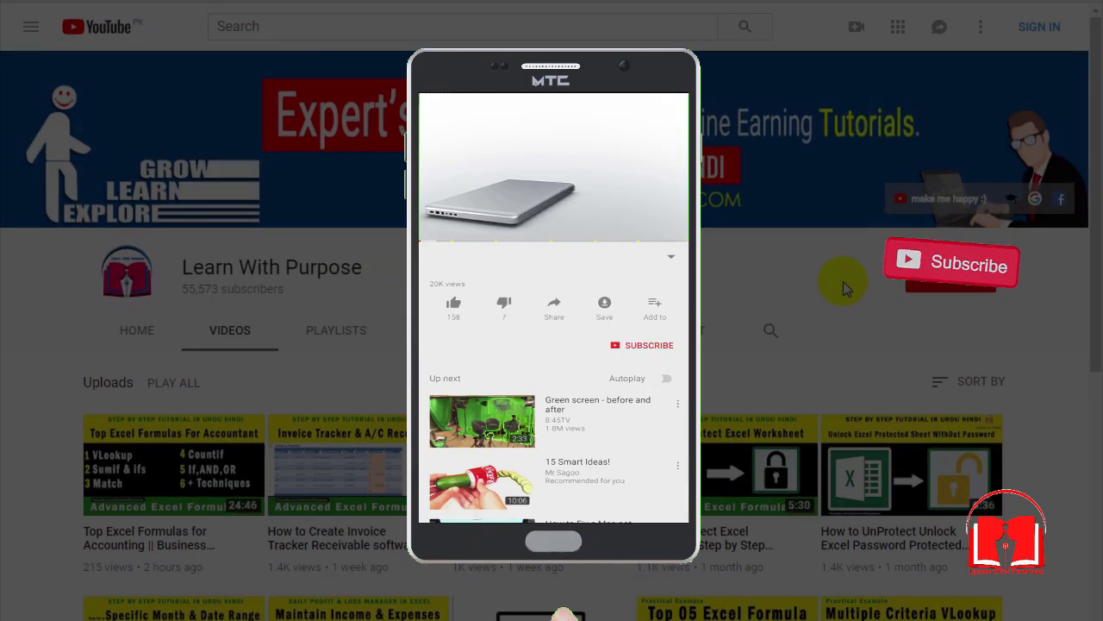
scroll(840, 277, "down", 4)
scroll(843, 293, "down", 4)
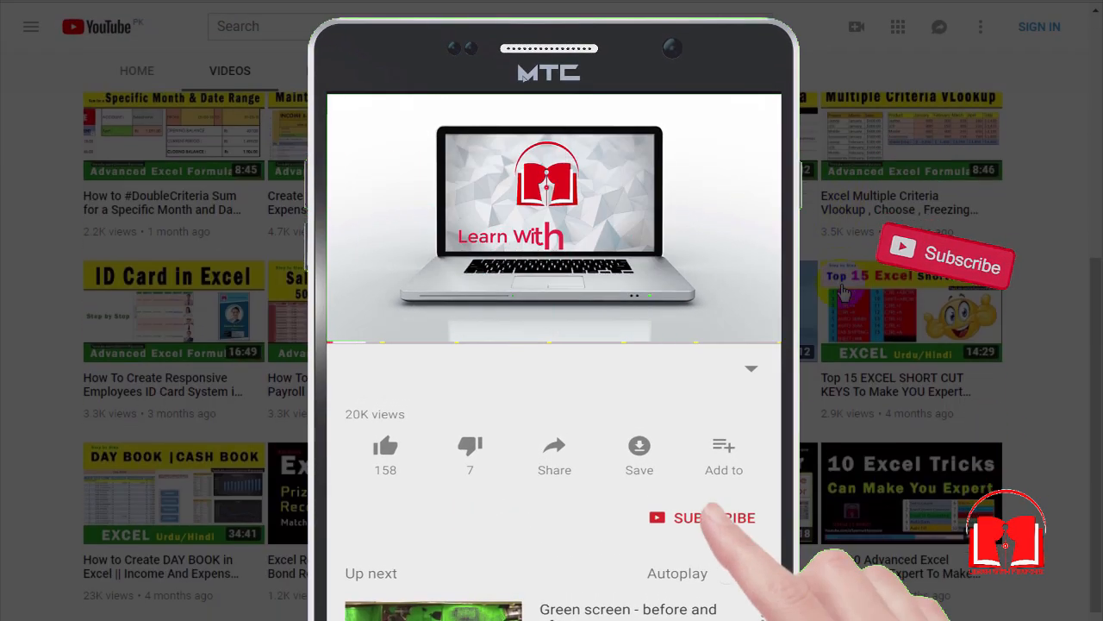